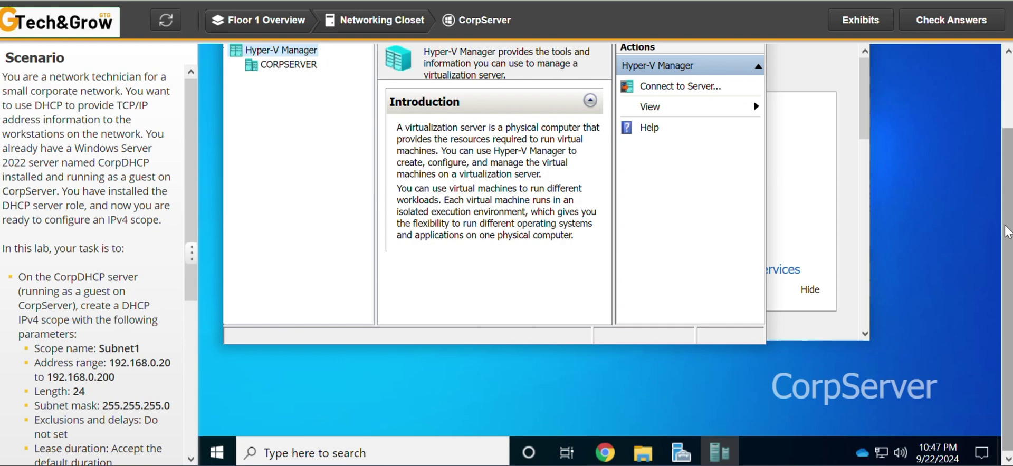
Show CORPSERVER's eight virtual machines in a maximized window and select CorpDHCP.
scroll(996, 205, up, 2)
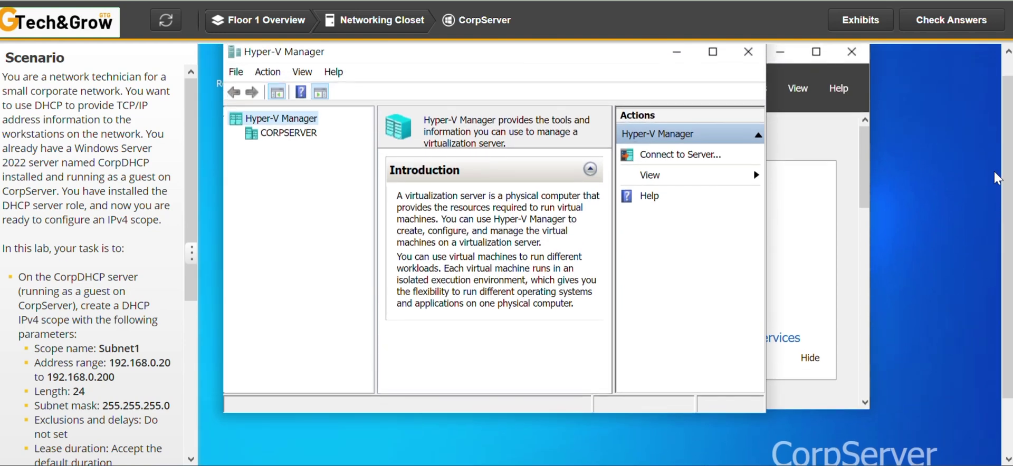
scroll(996, 177, up, 1)
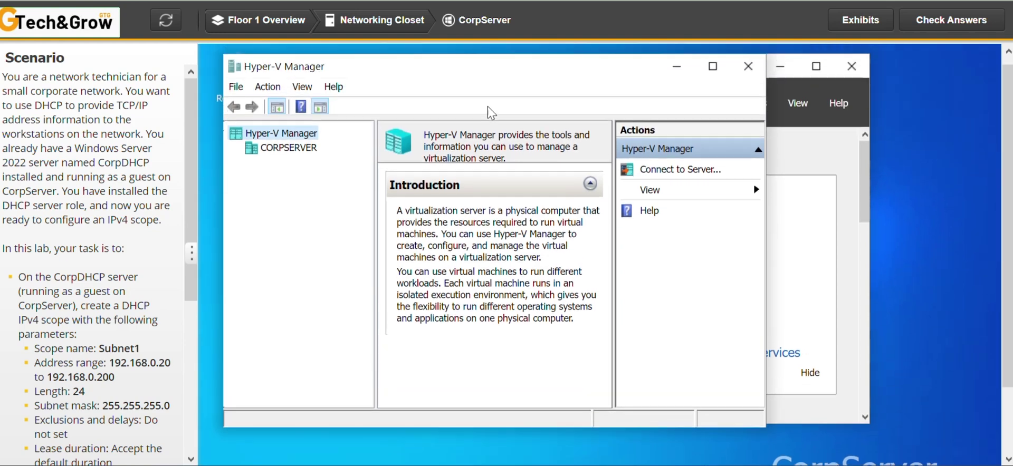
click(288, 148)
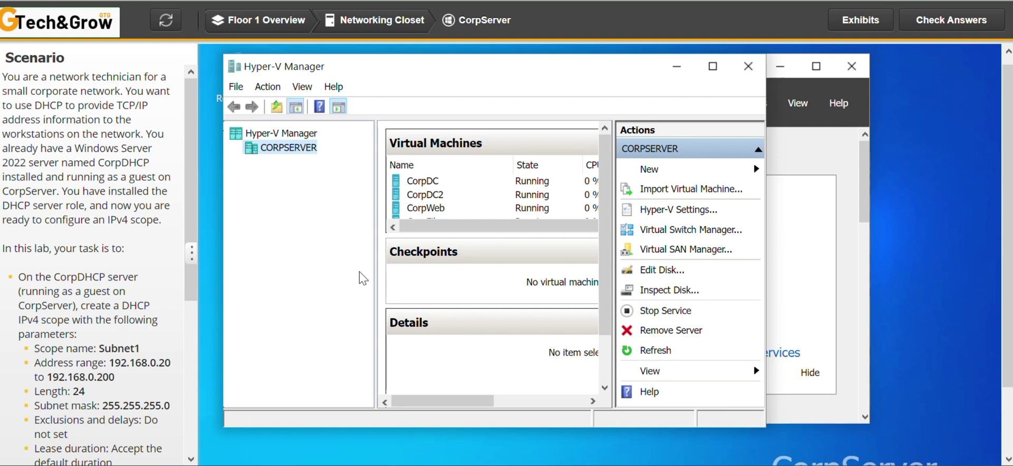
click(712, 66)
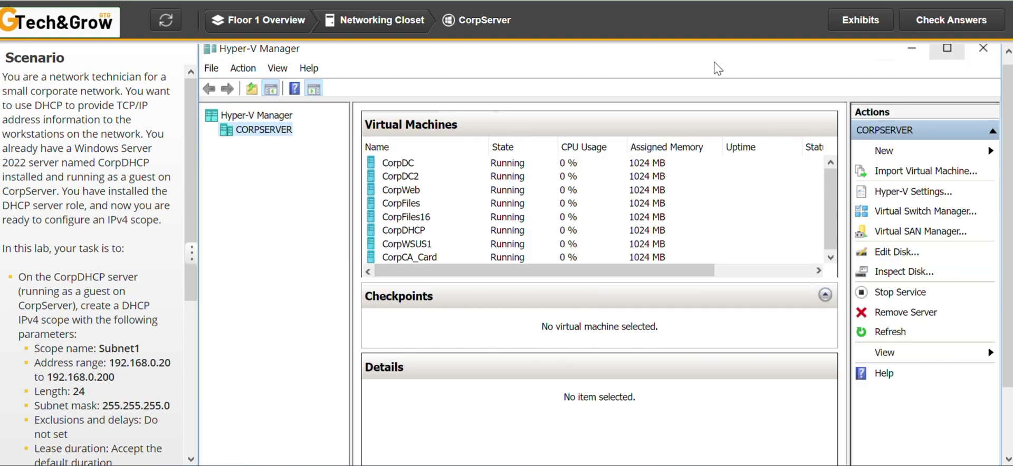
click(417, 235)
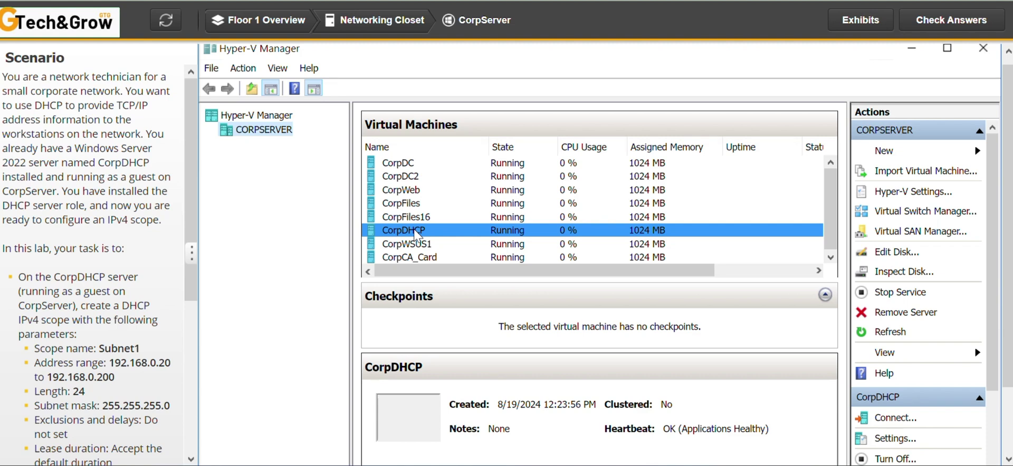
Connect to CorpDHCP's console, close a stray Disk Cleanup dialog, and reopen Server Manager's Tools menu.
double_click(417, 231)
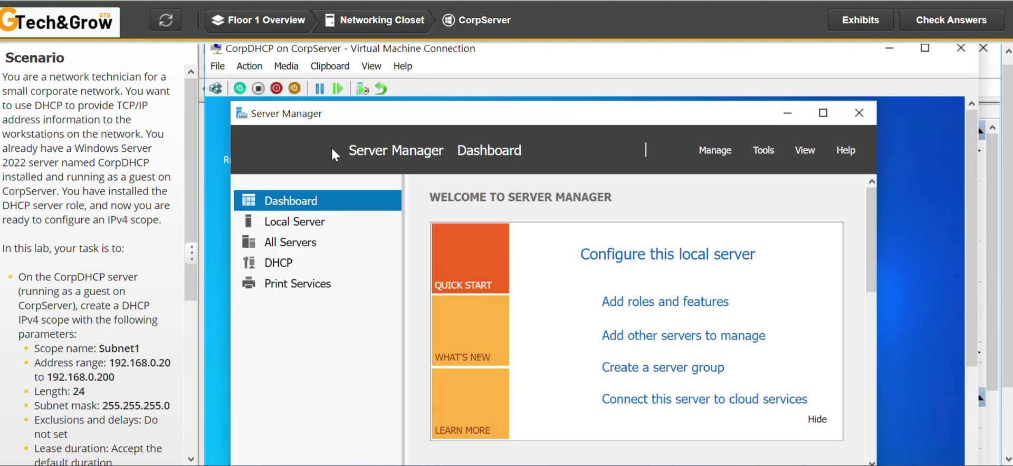
click(759, 151)
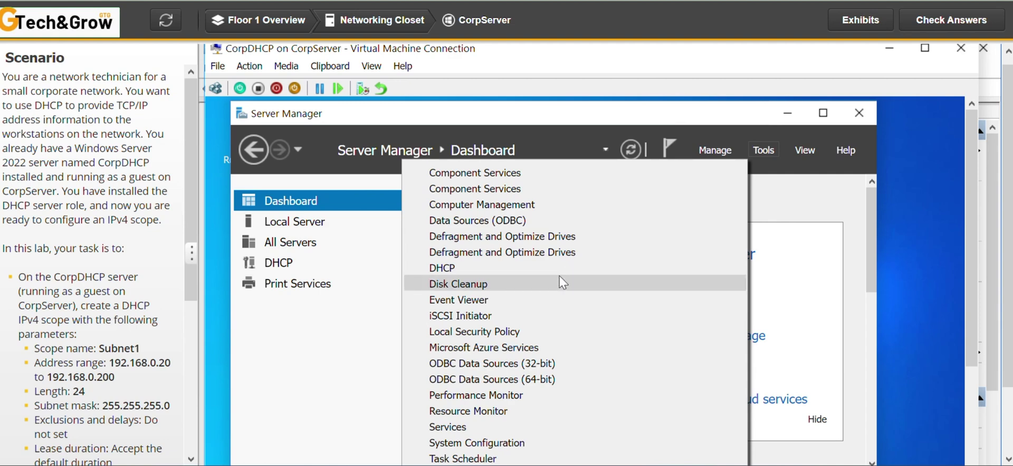
click(478, 266)
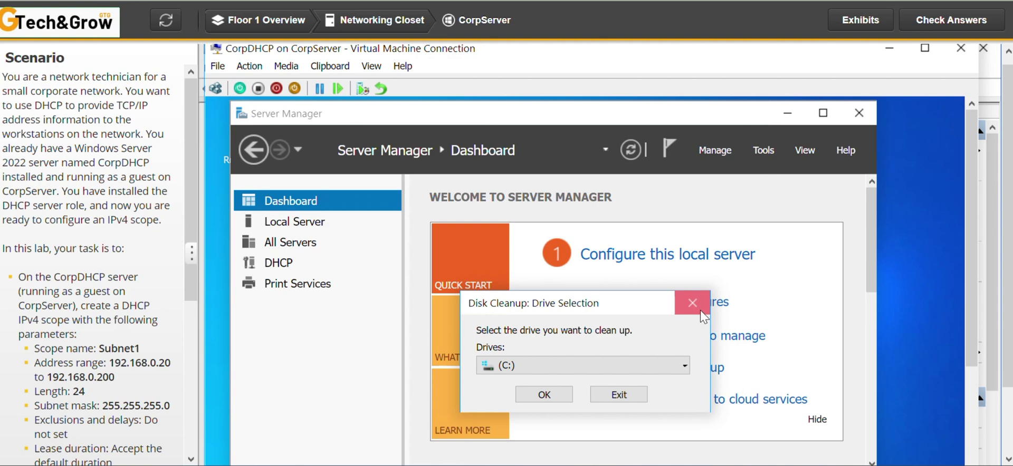
click(700, 310)
click(759, 154)
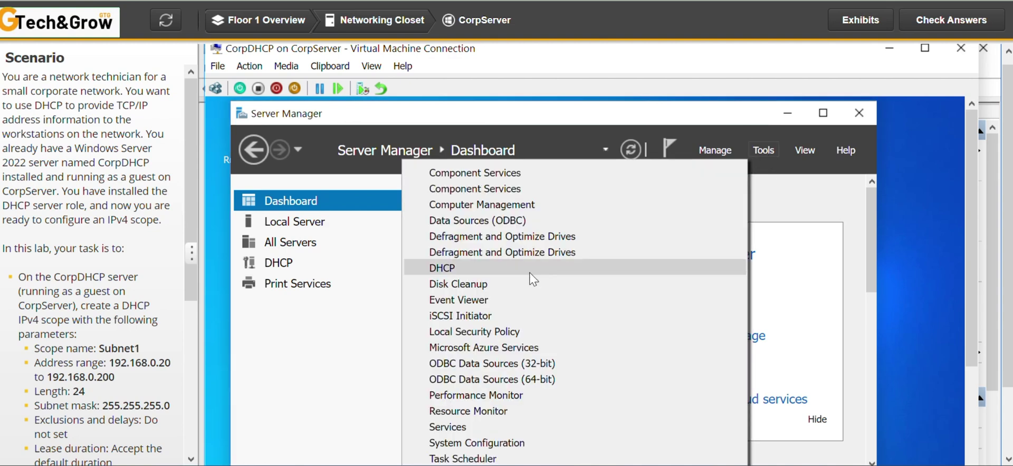
Launch the DHCP console and bring up the context menu of CorpDHCP.CorpNet.local's IPv4 node.
click(497, 268)
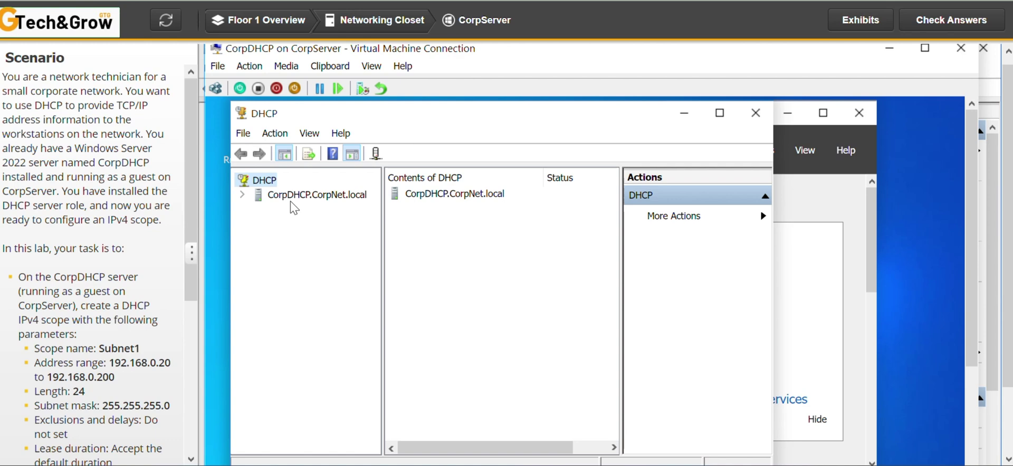
click(273, 199)
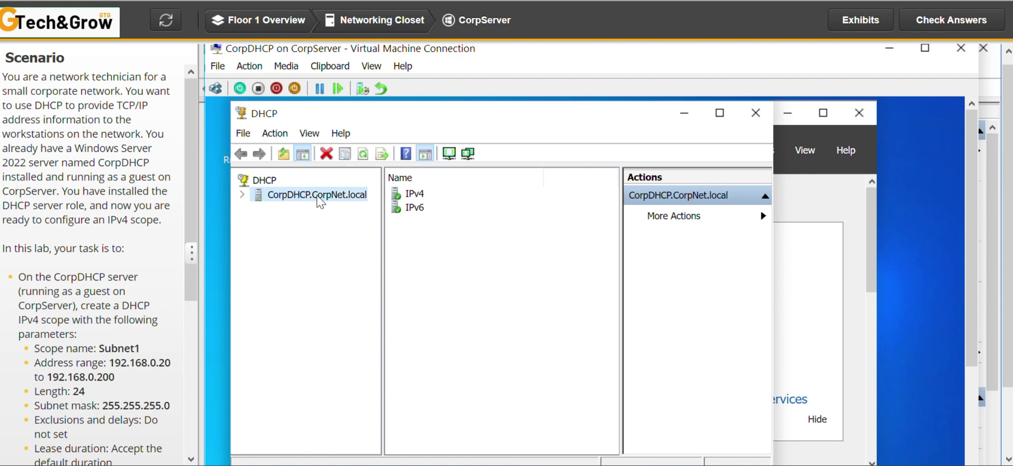
double_click(403, 197)
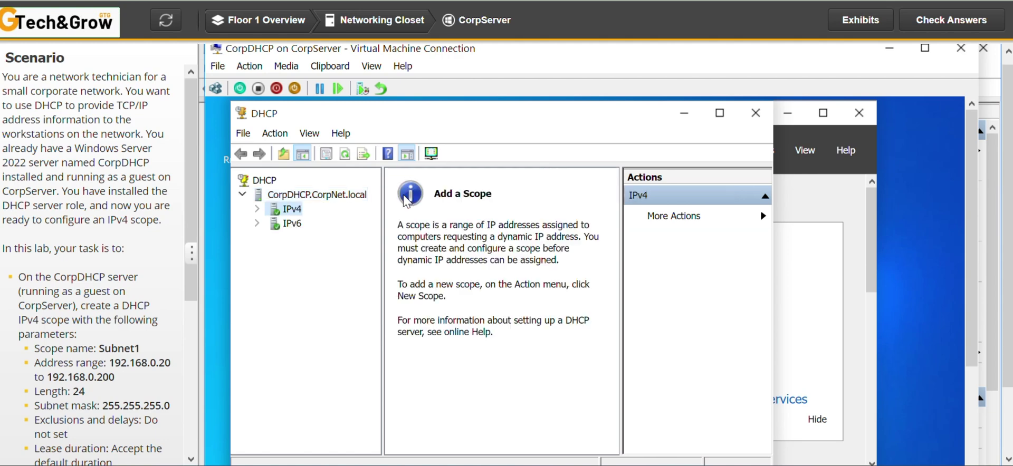
right_click(288, 211)
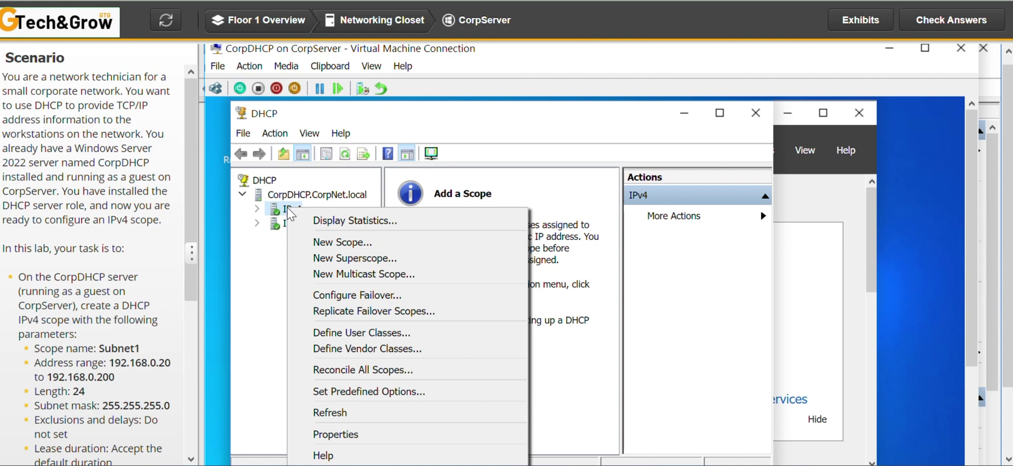
Start the New Scope Wizard, name the scope Subnet1, and advance to the IP Address Range page.
click(353, 246)
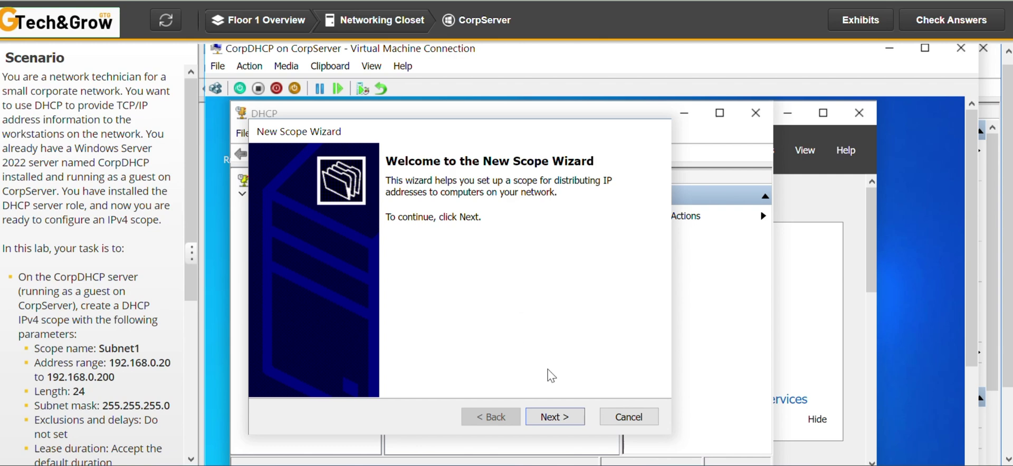
drag(192, 147, 198, 215)
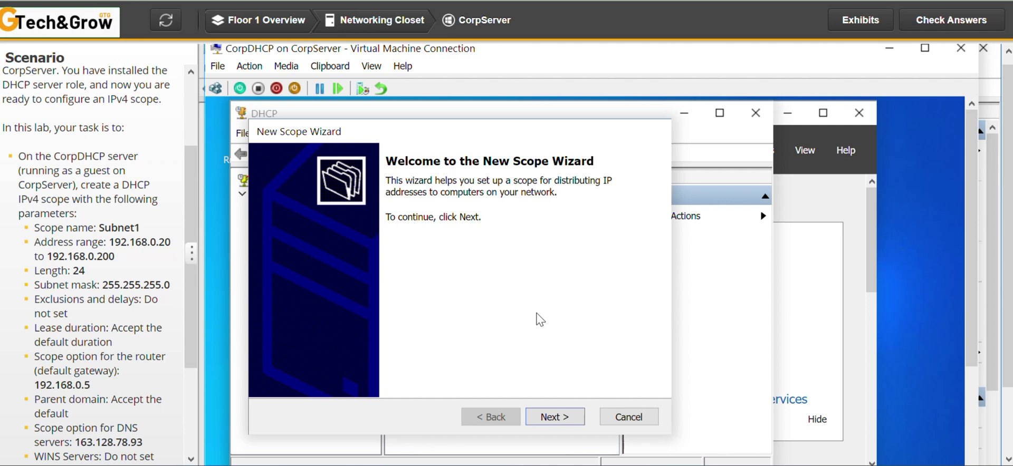
click(560, 419)
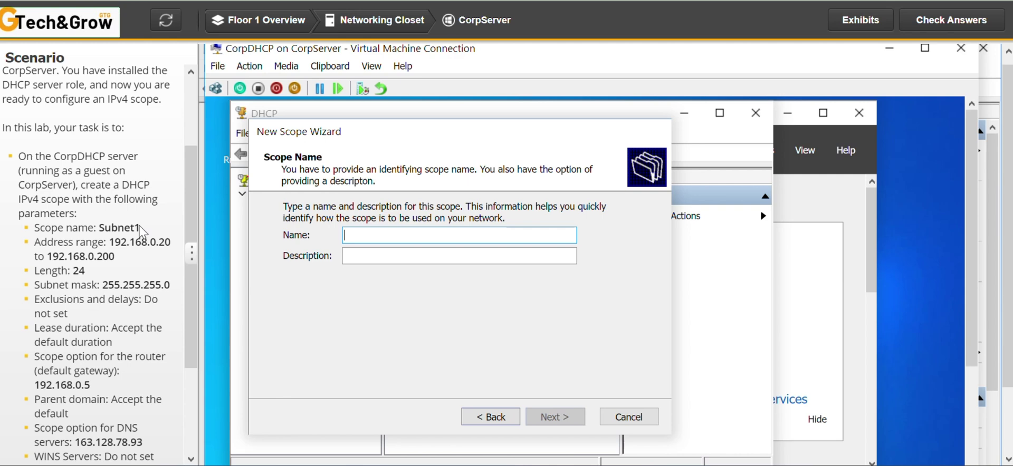
drag(139, 228, 101, 229)
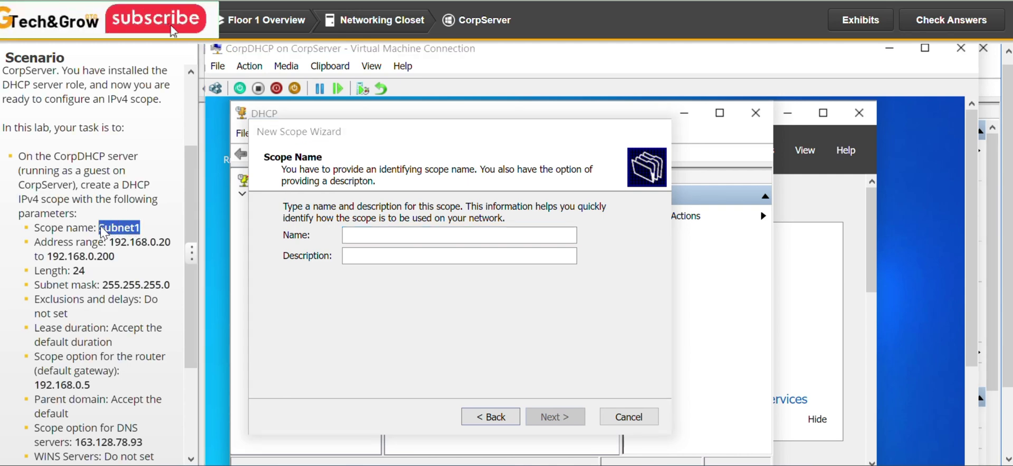
click(368, 235)
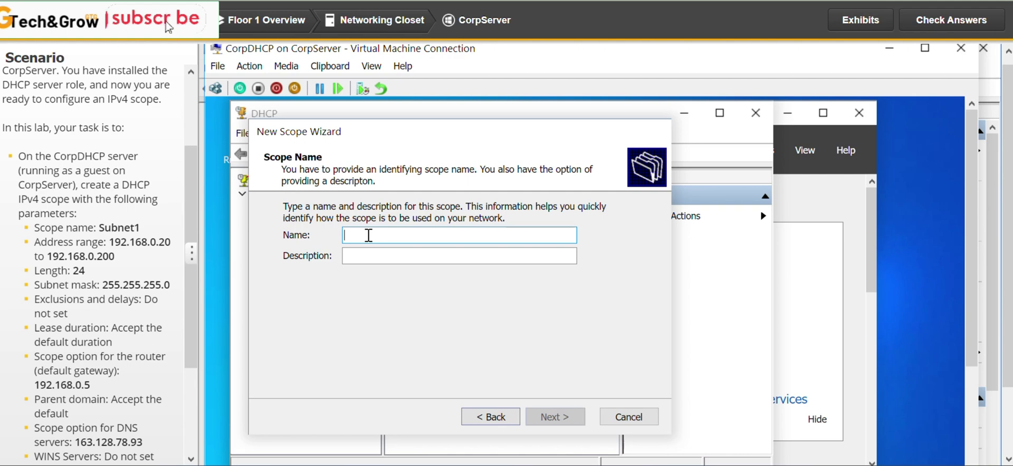
text(Subnet1)
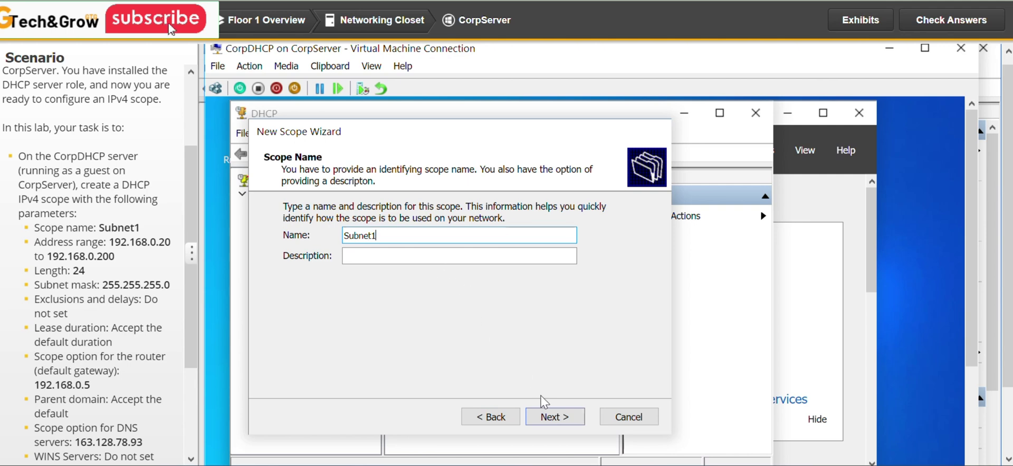
click(569, 418)
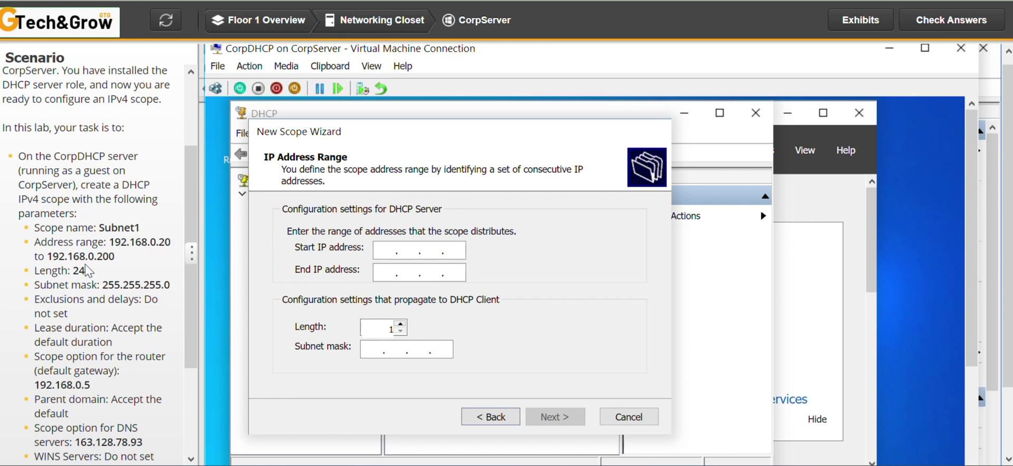
Enter range 192.168.0.20–192.168.0.200 with length 24 and mask 255.255.255.0, then continue.
click(391, 254)
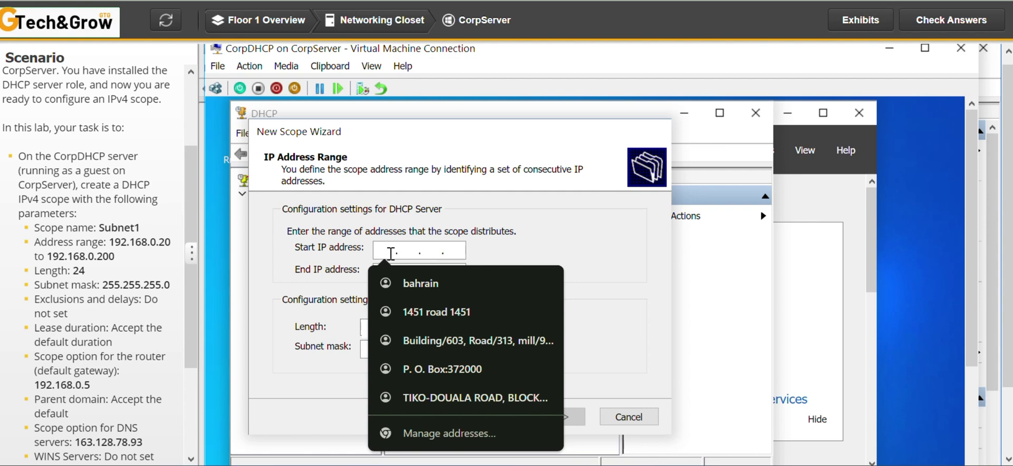
text(192.)
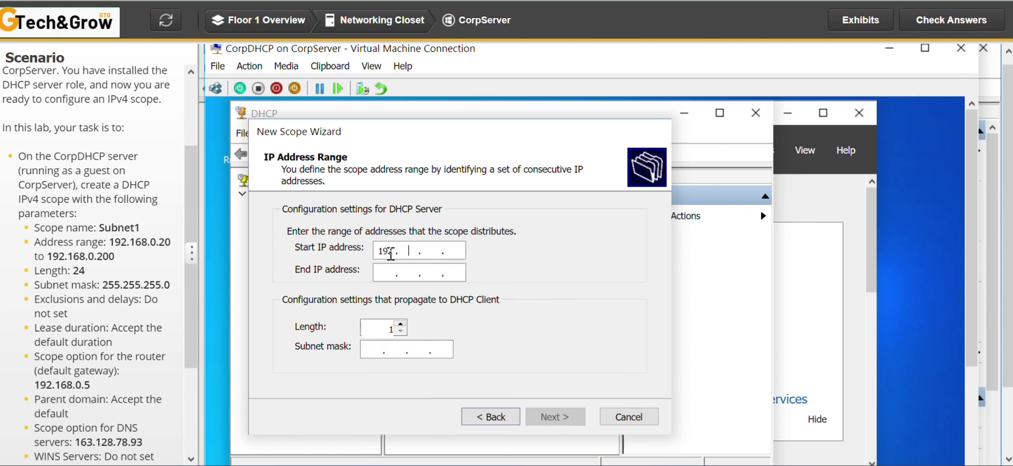
text(168.0.20)
click(390, 274)
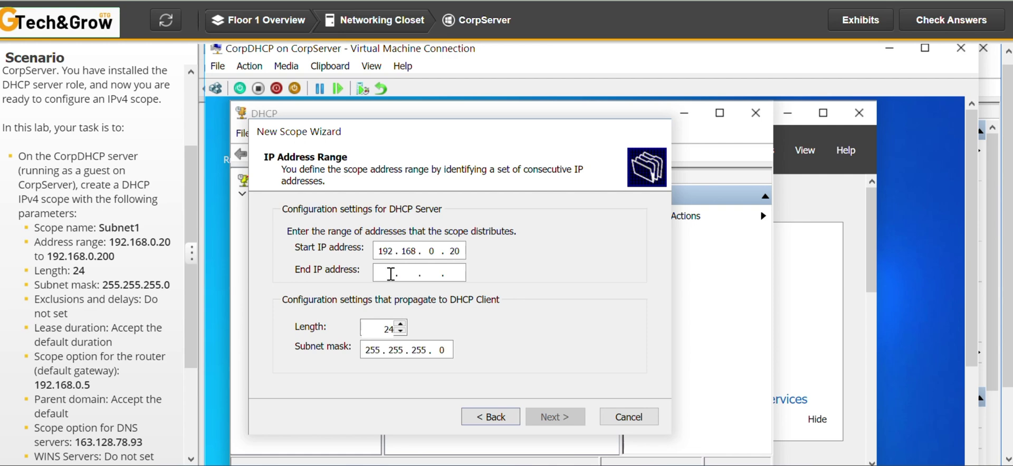
text(192 . )
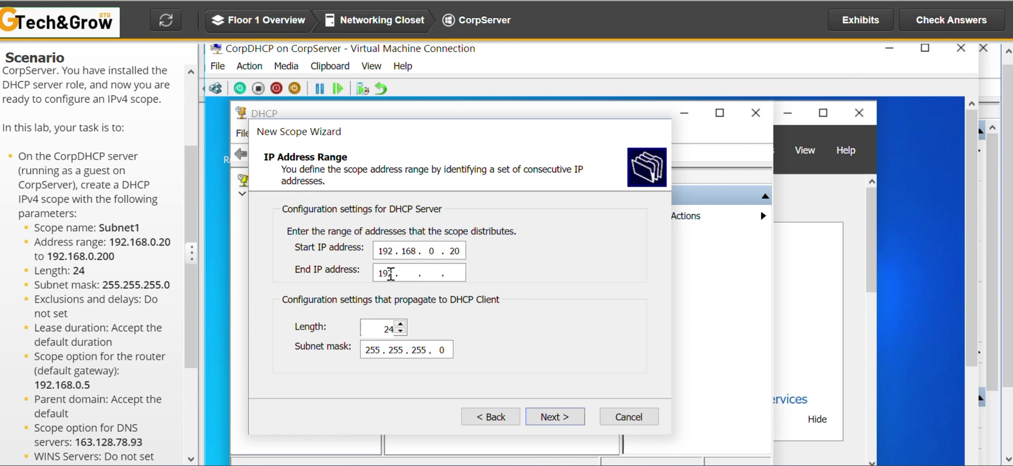
text(168 . 0 )
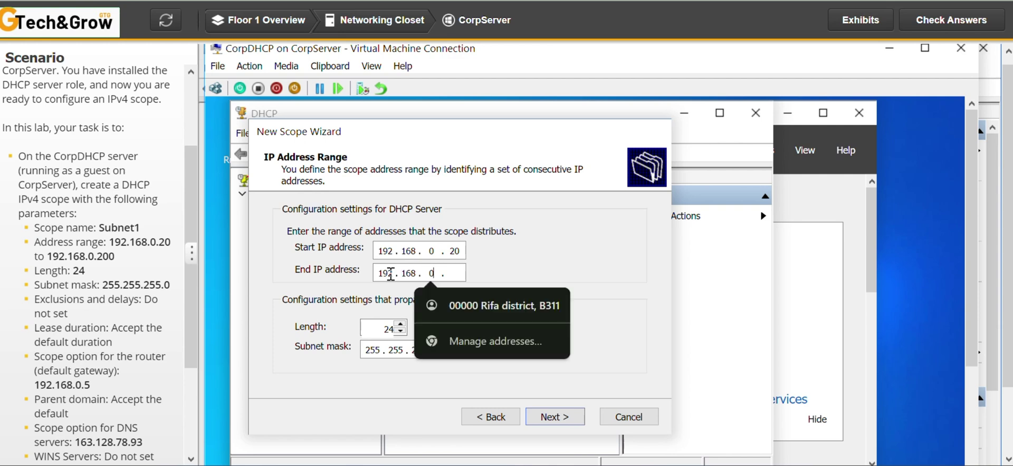
text(. 200)
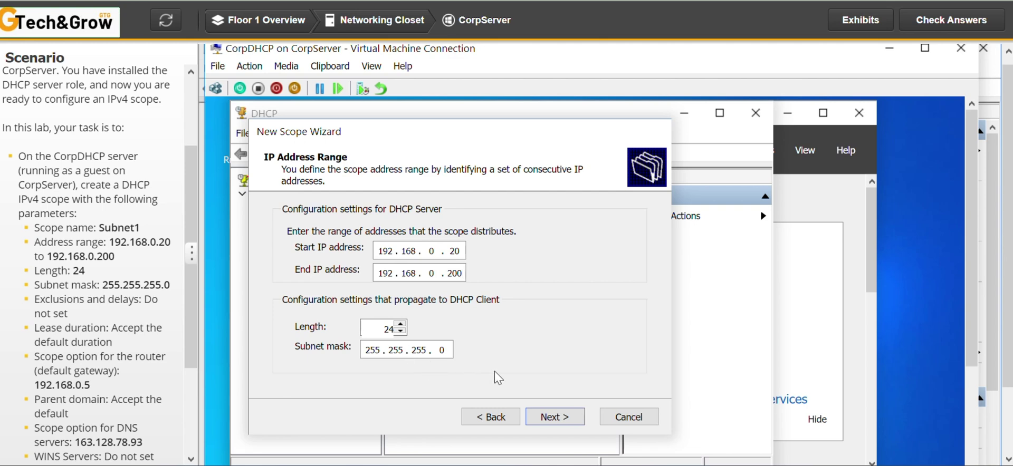
click(554, 417)
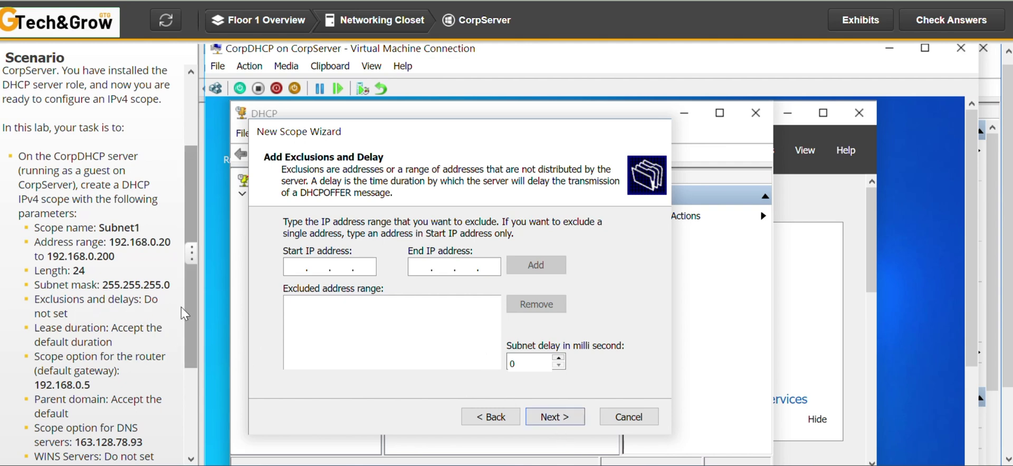
Skip exclusions, keep the 8-day lease, and choose to configure DHCP options now.
click(553, 420)
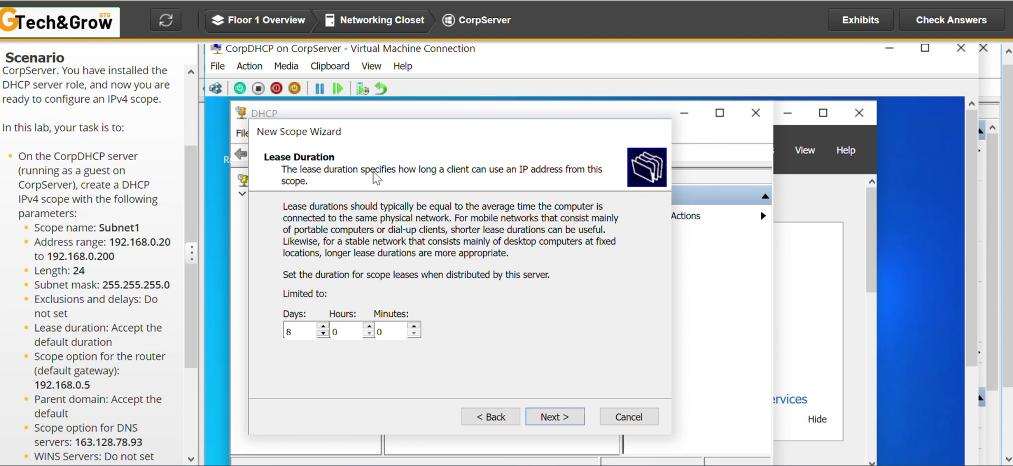
click(558, 419)
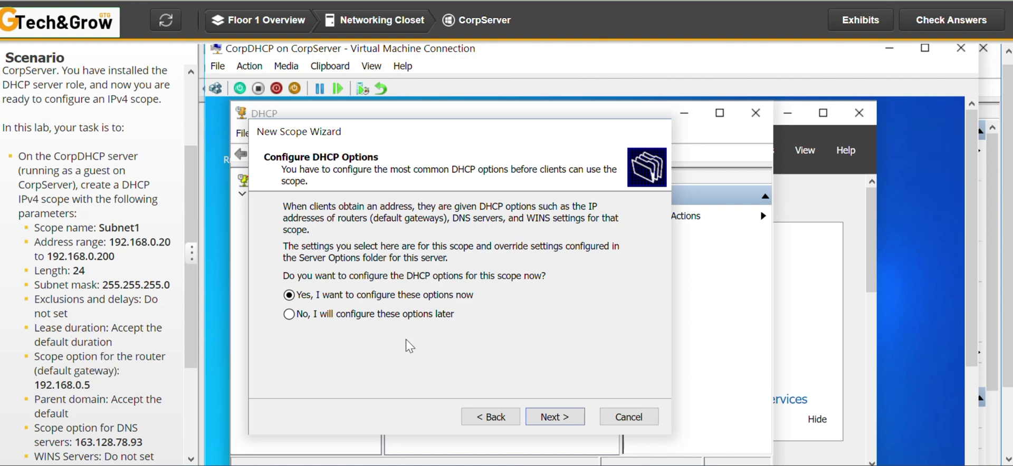
click(549, 416)
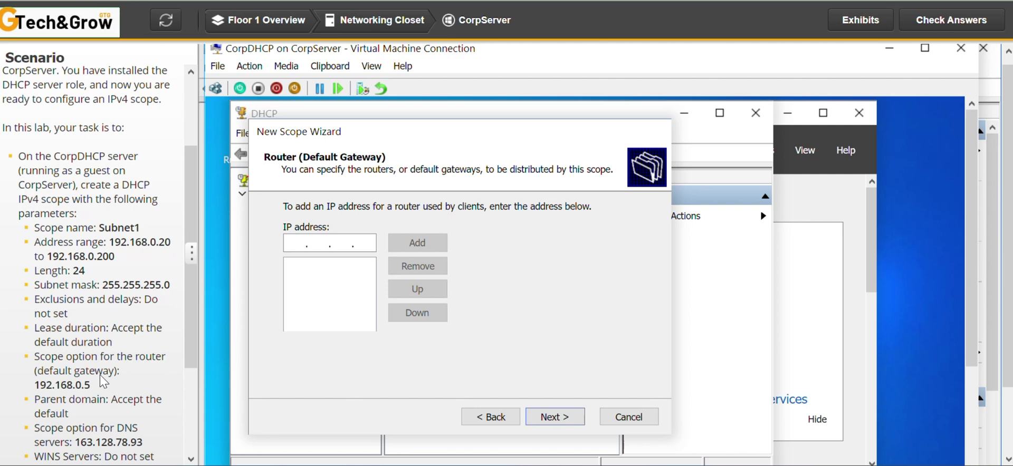
Add 192.168.0.5 as the scope's router and continue to the Domain Name and DNS Servers page.
click(296, 243)
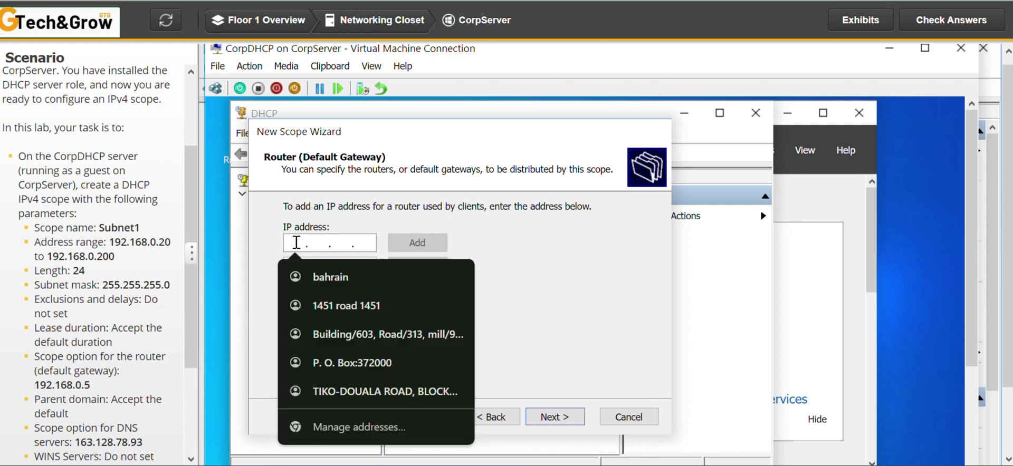
text(192.)
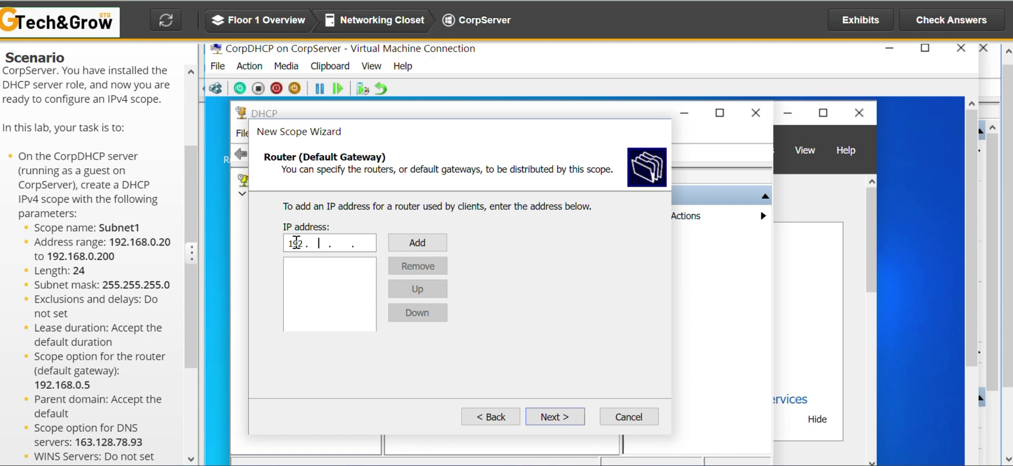
text(168.0.5)
click(419, 245)
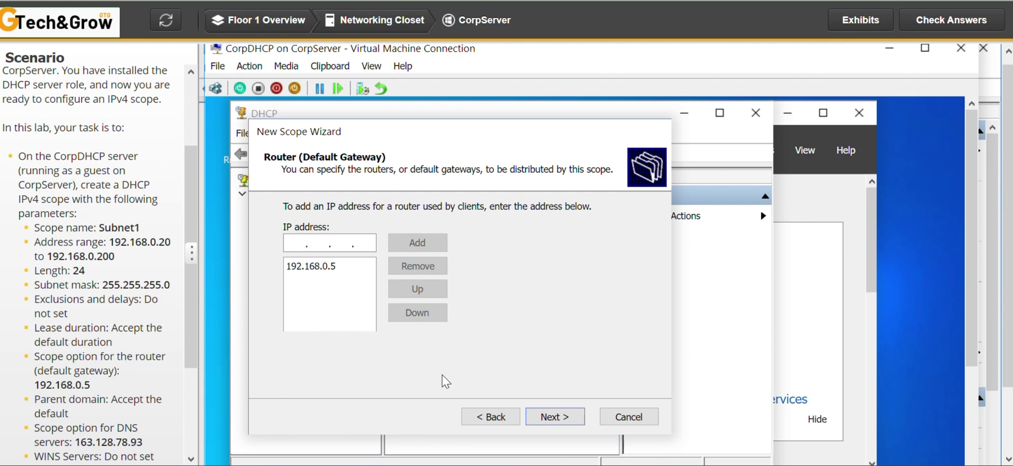
click(568, 417)
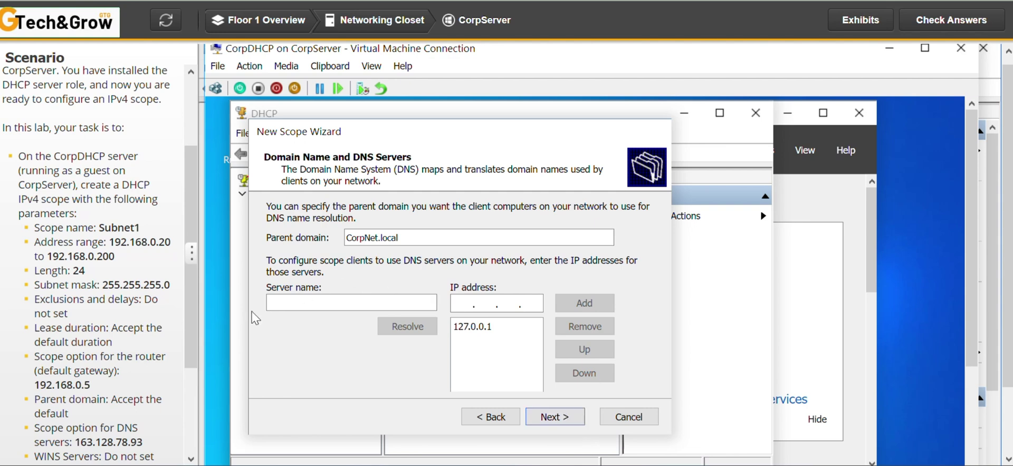
Look ahead to the WINS page, then return to the DNS server settings to start entering an address.
drag(189, 331, 187, 378)
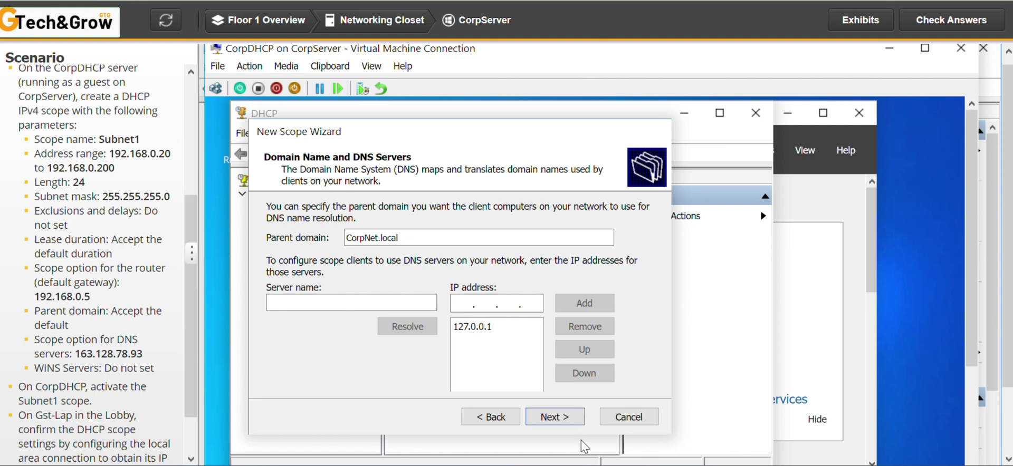
click(565, 418)
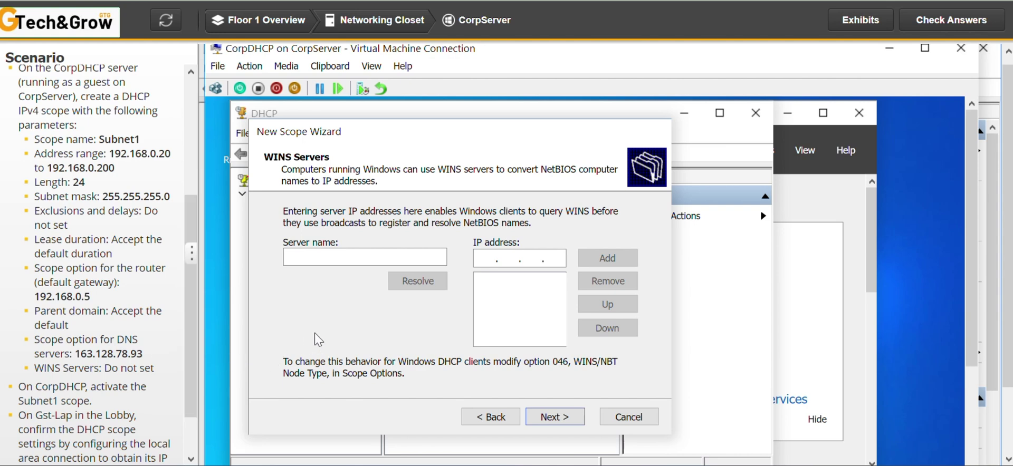
click(494, 417)
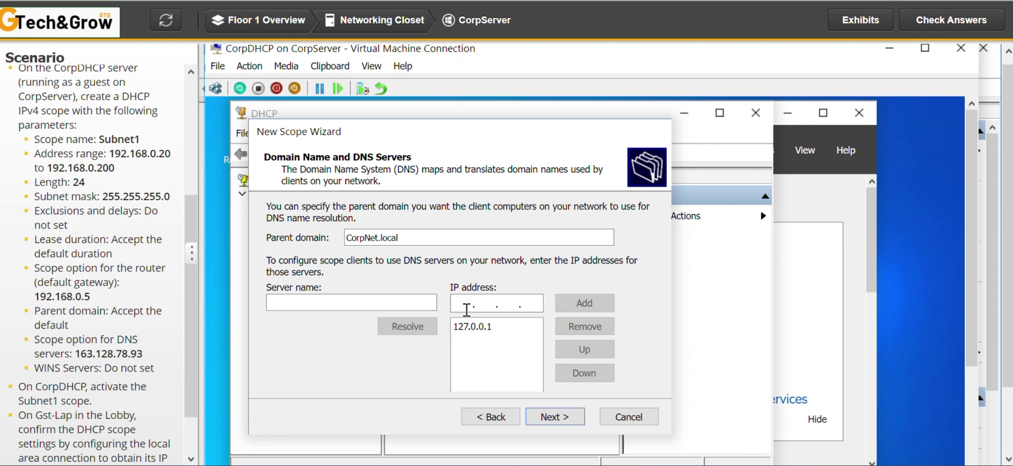
click(466, 305)
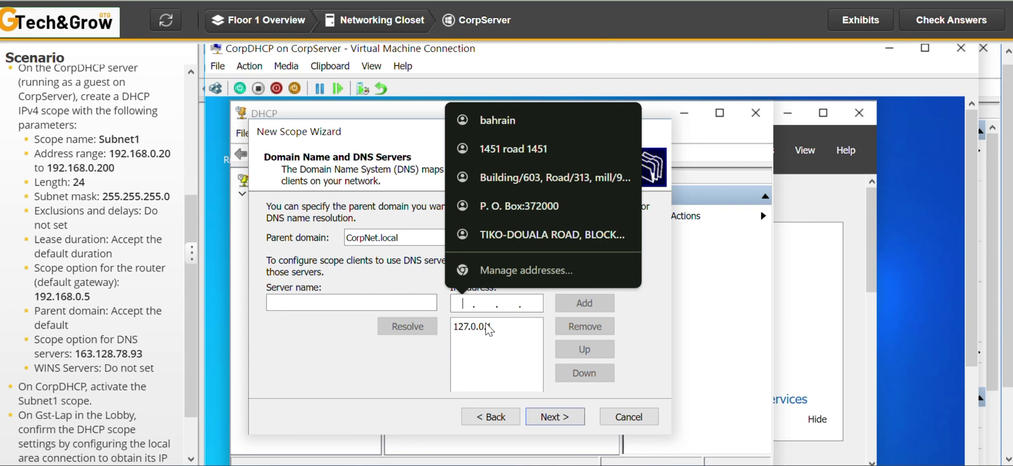
text(1)
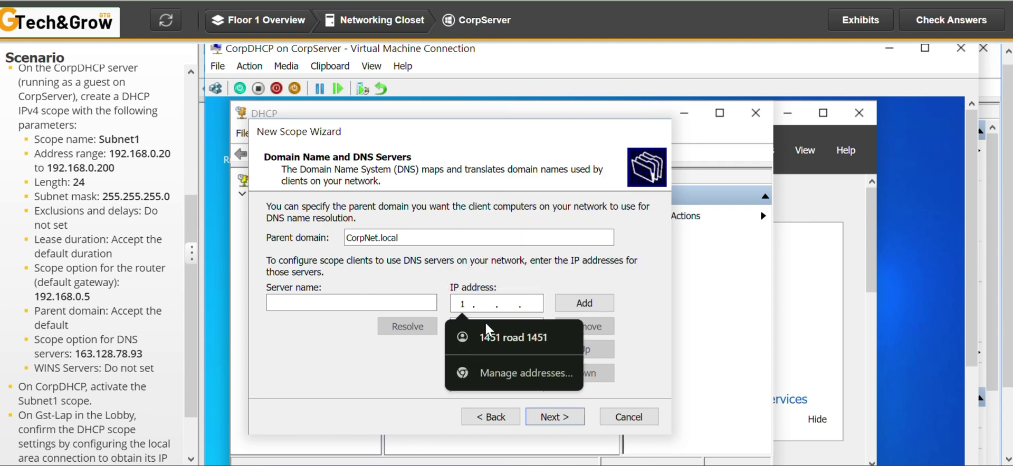
text(62)
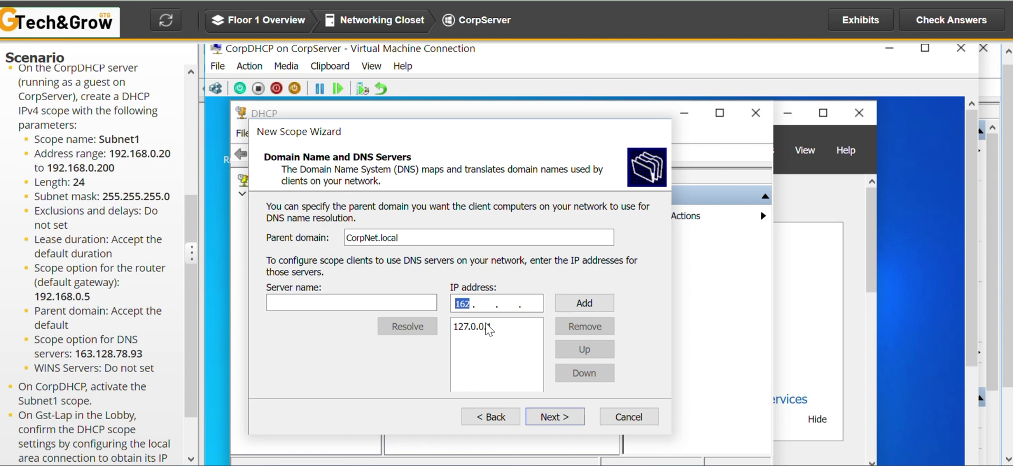
text(3)
key(BackSpace)
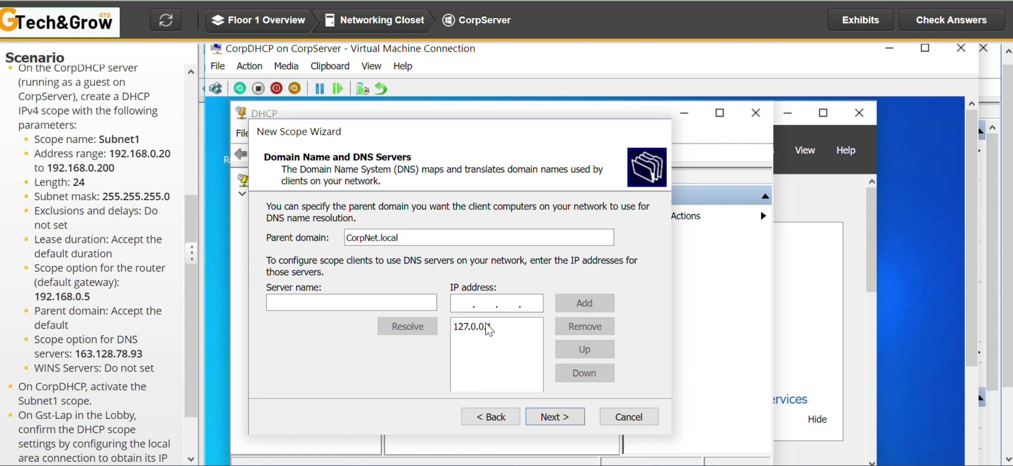
Remove 127.0.0.1 from the DNS server list and add 163.128.78.93 instead.
click(492, 329)
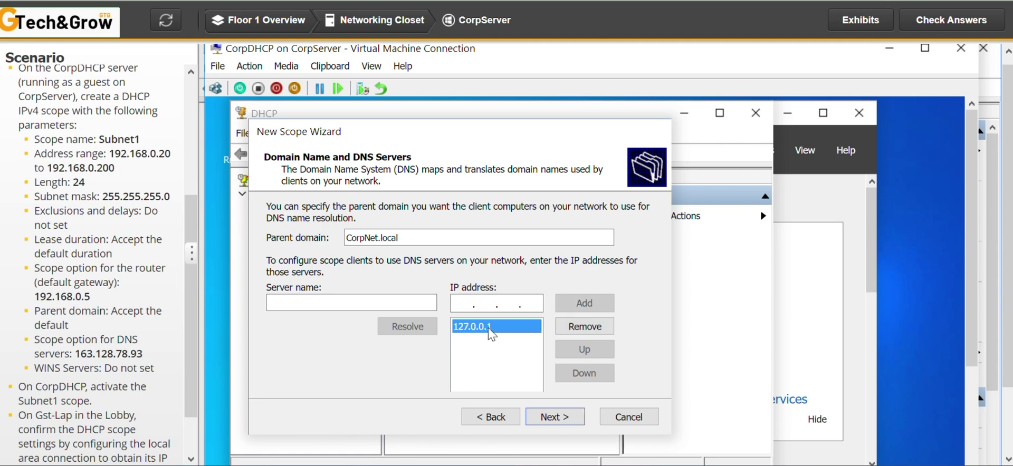
click(596, 325)
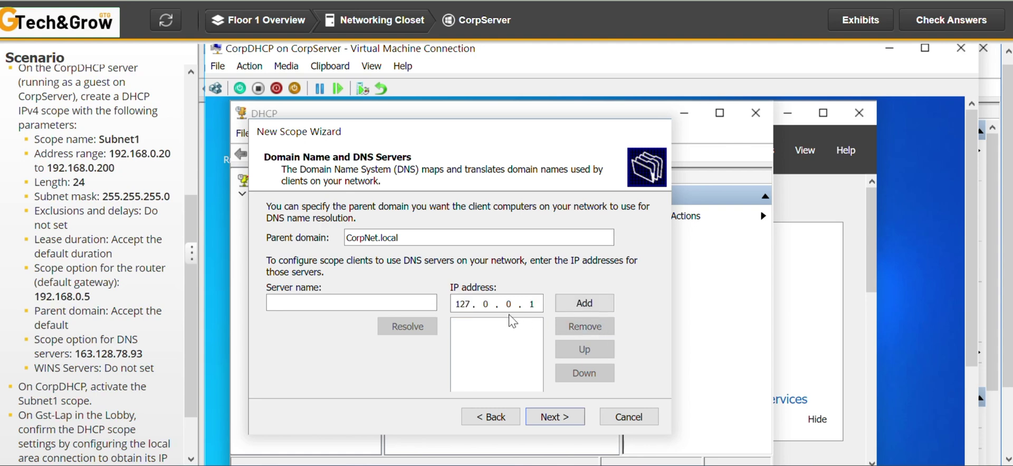
double_click(471, 305)
text(1)
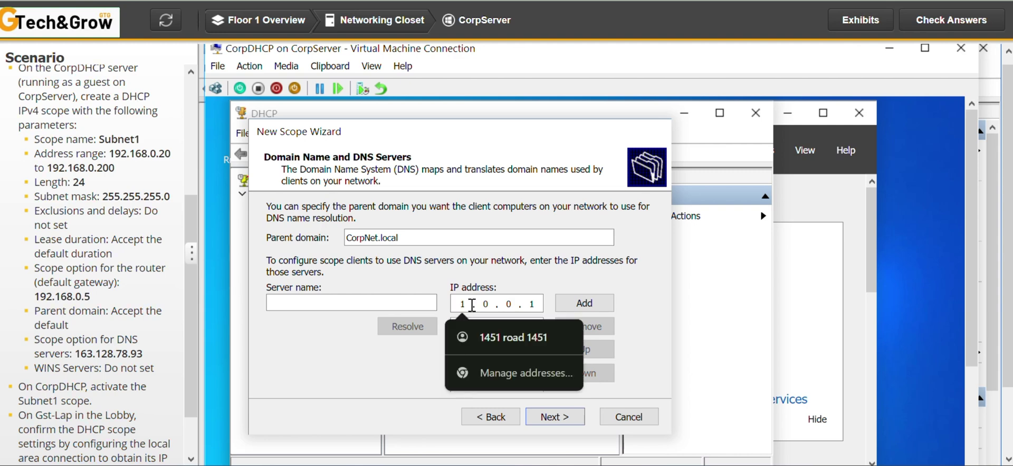
text(63 . )
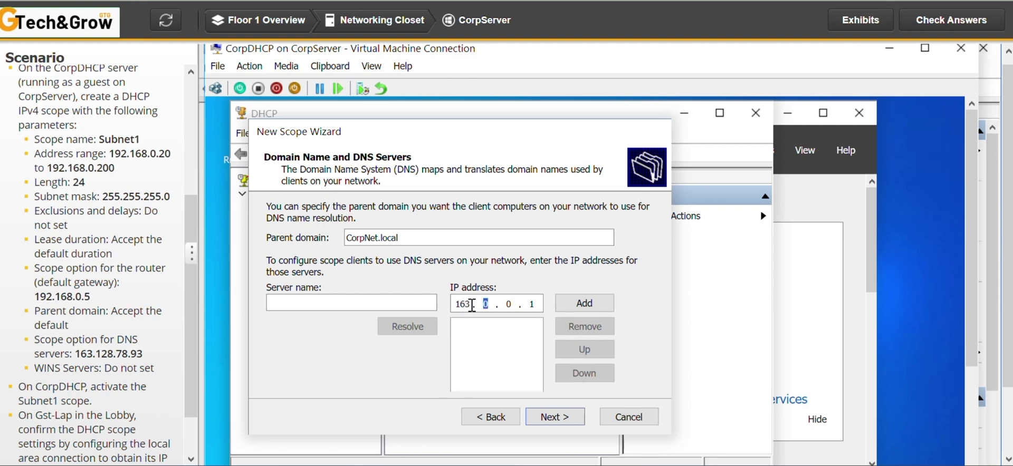
text(128 . 78)
key(period)
text(93)
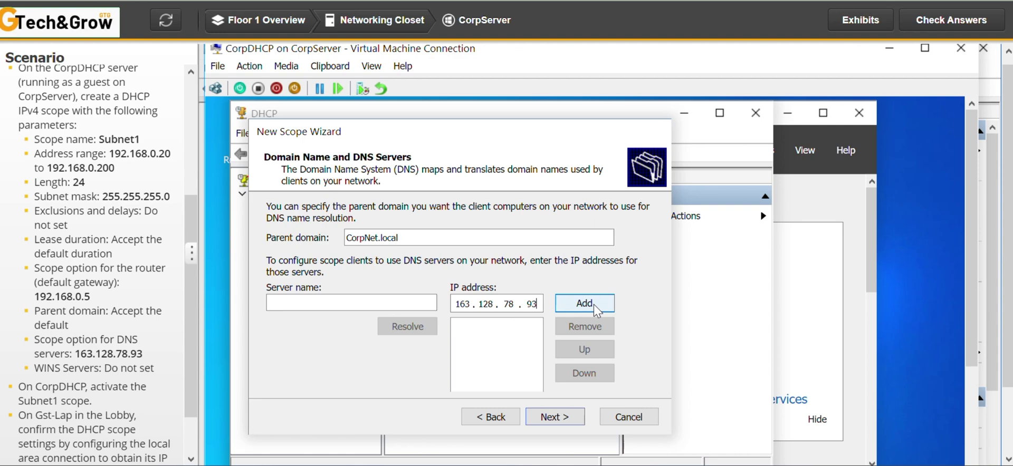
click(593, 305)
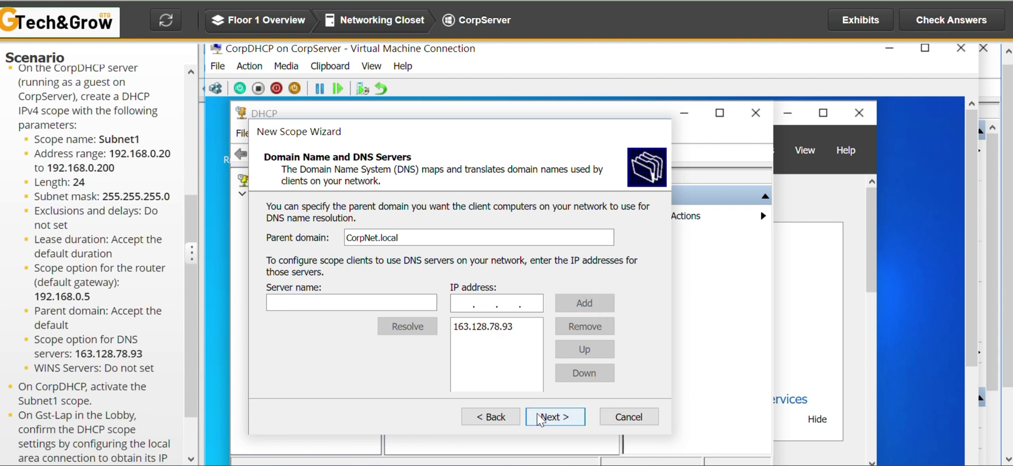
Skip WINS servers, keep immediate activation, and finish the wizard to create Subnet1.
click(553, 427)
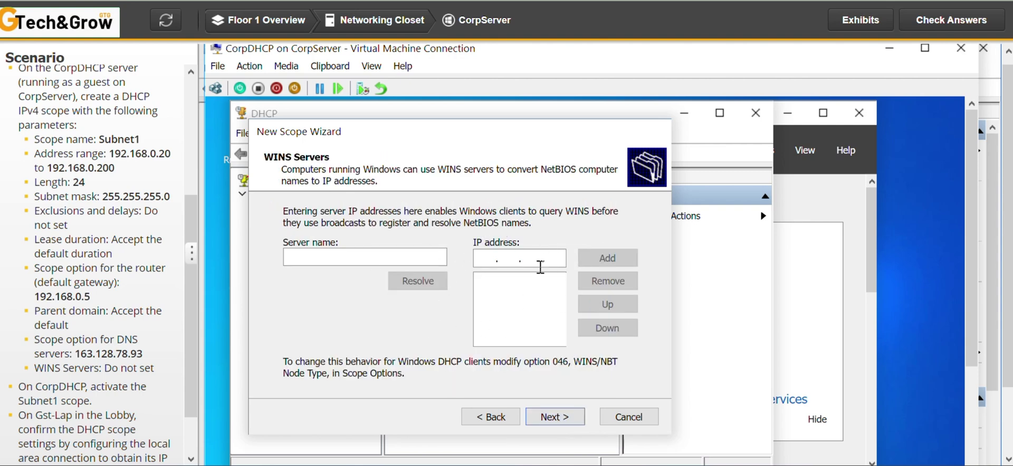
click(564, 421)
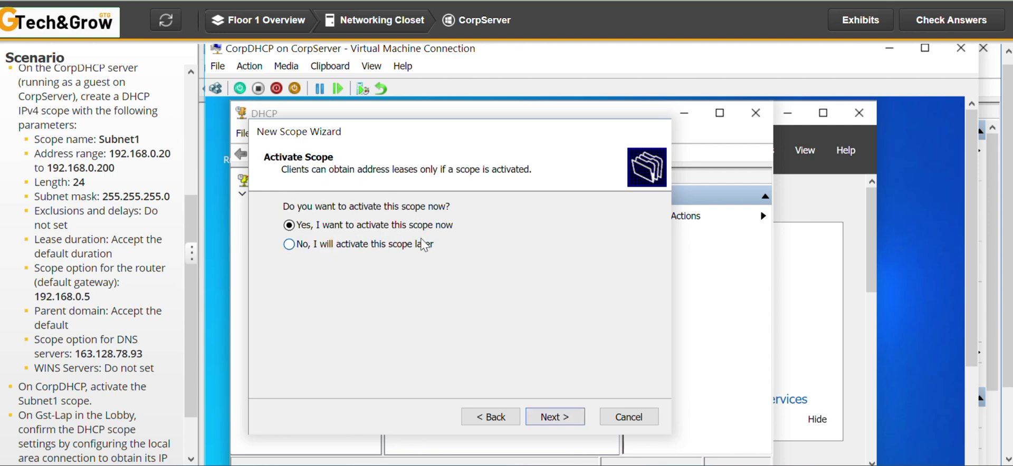
click(567, 416)
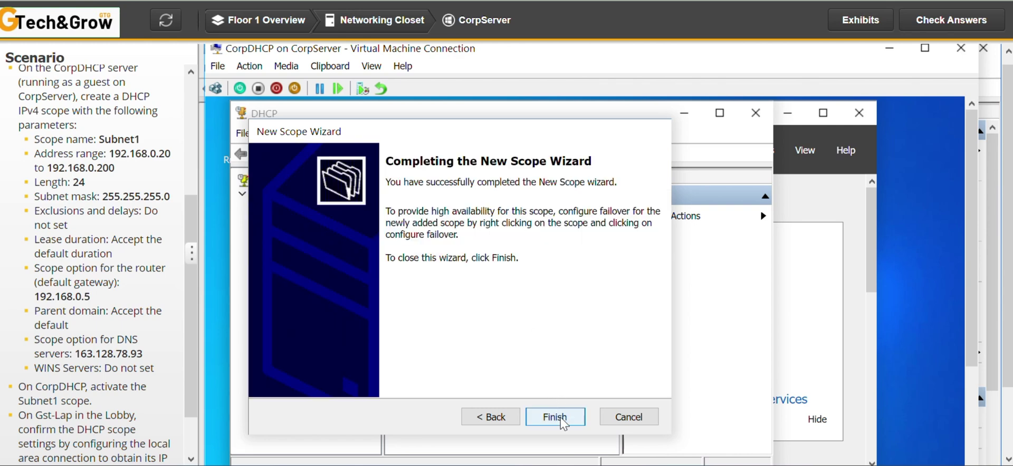
click(559, 418)
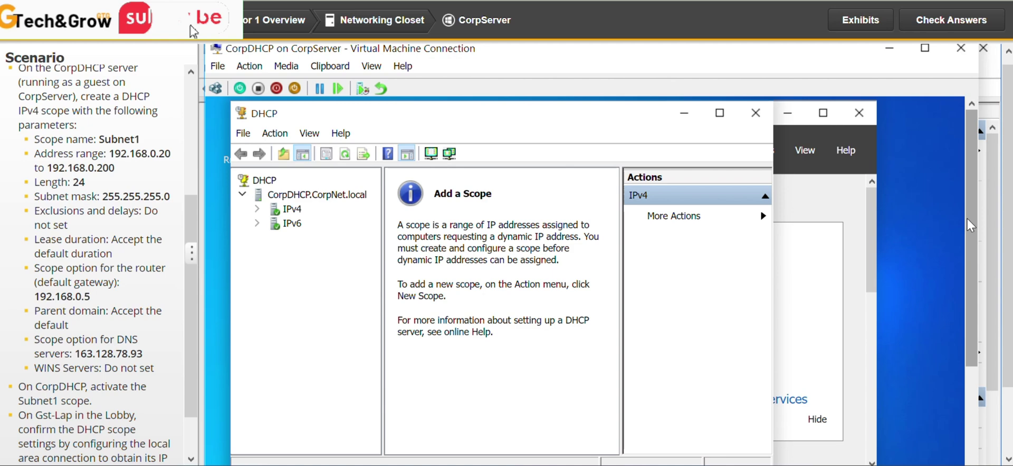
drag(971, 224, 968, 250)
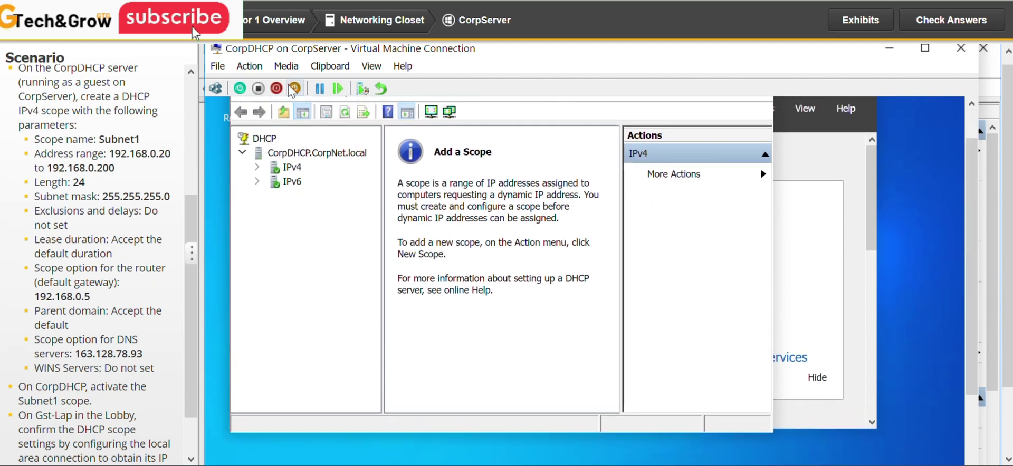
drag(190, 286, 189, 328)
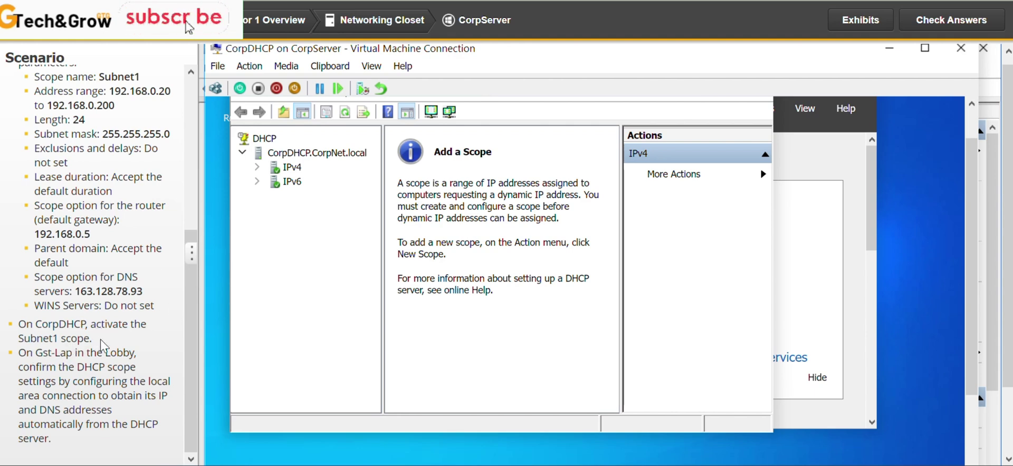
click(259, 174)
click(257, 167)
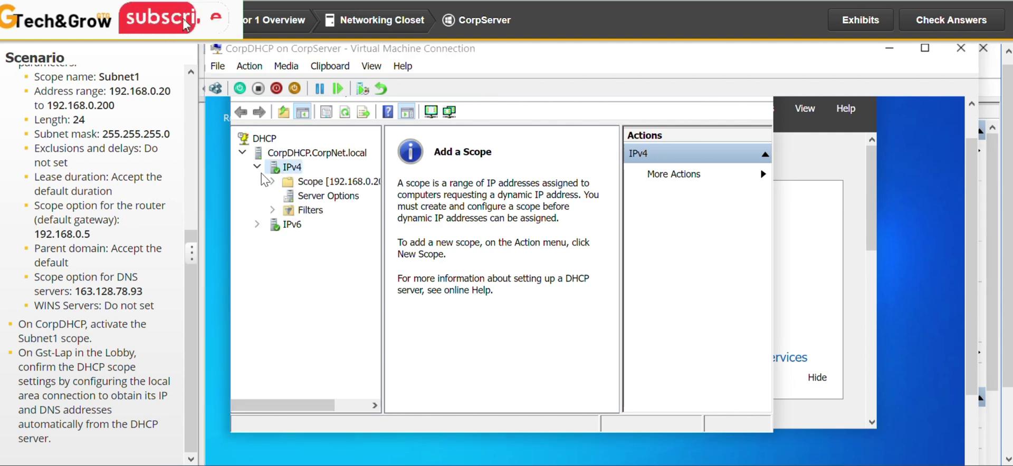
click(327, 181)
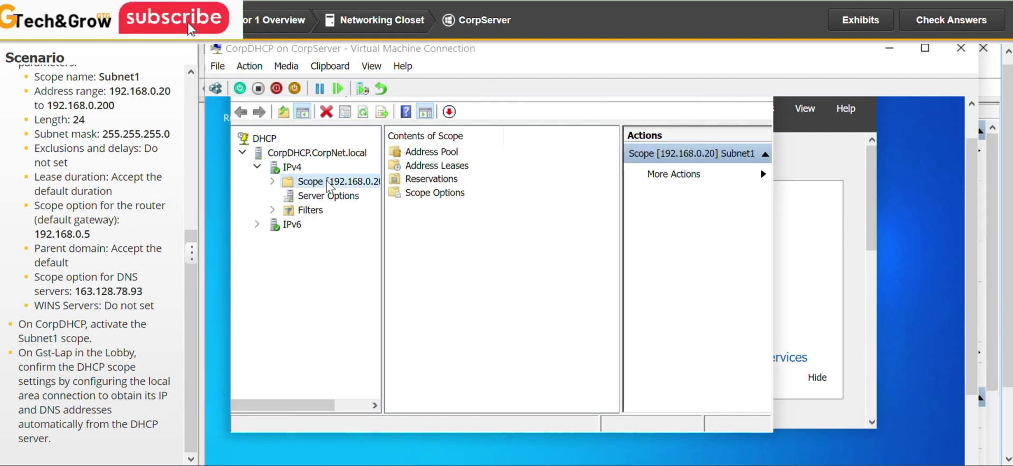
right_click(328, 185)
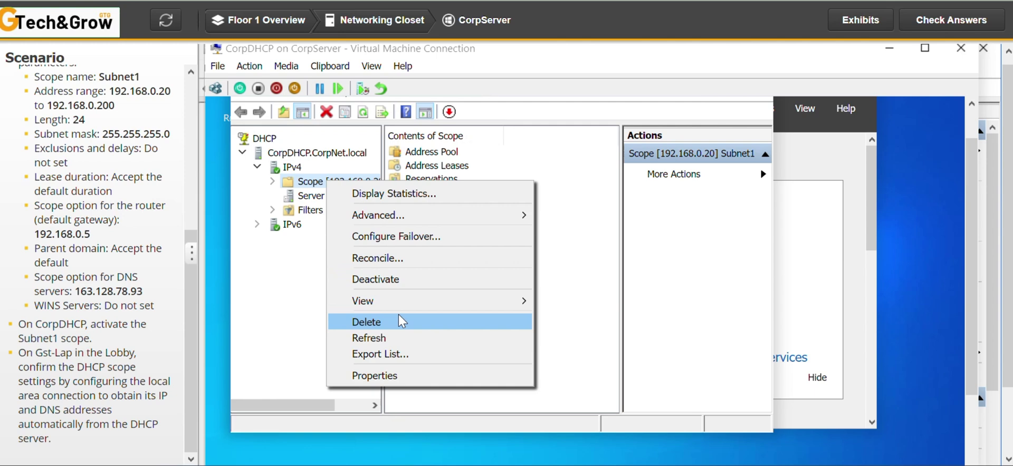
click(289, 279)
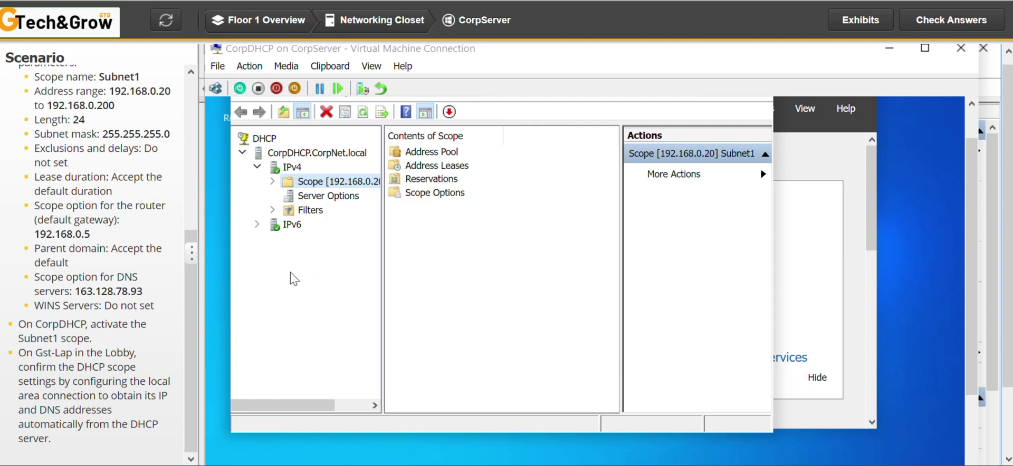
double_click(354, 185)
click(429, 195)
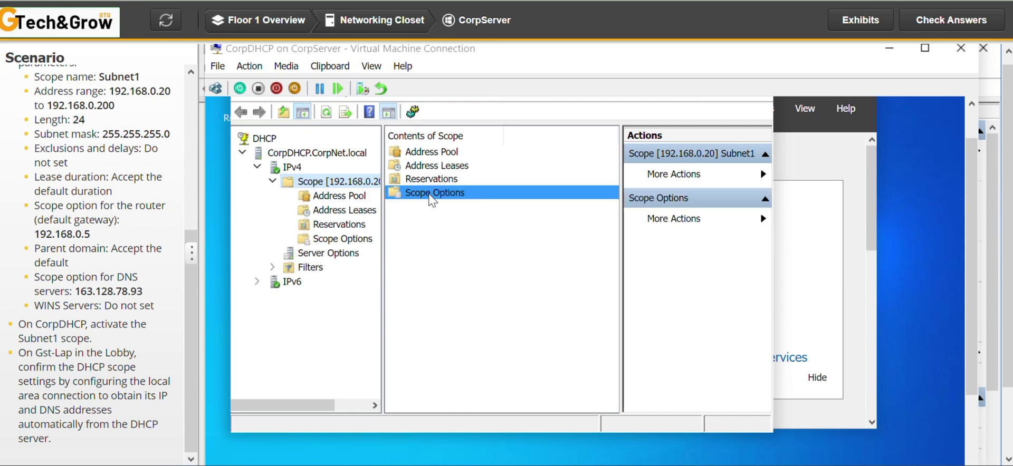
right_click(429, 194)
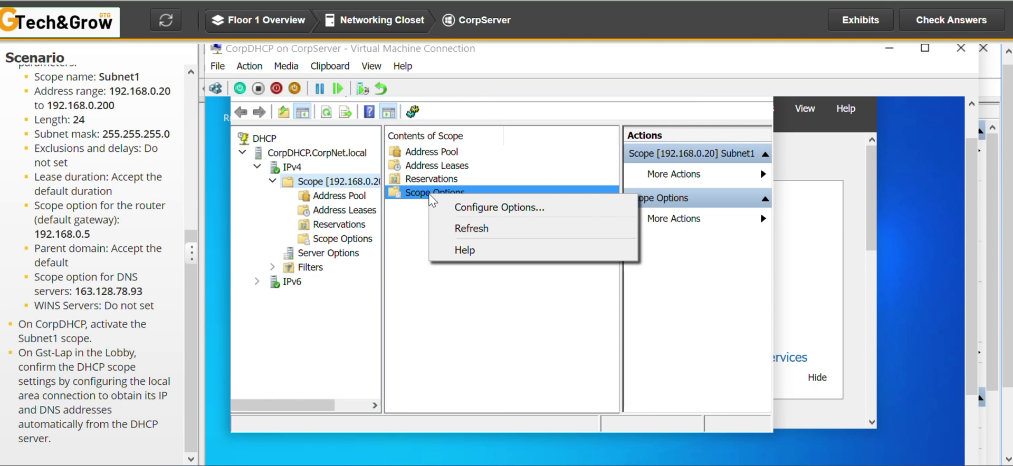
click(406, 203)
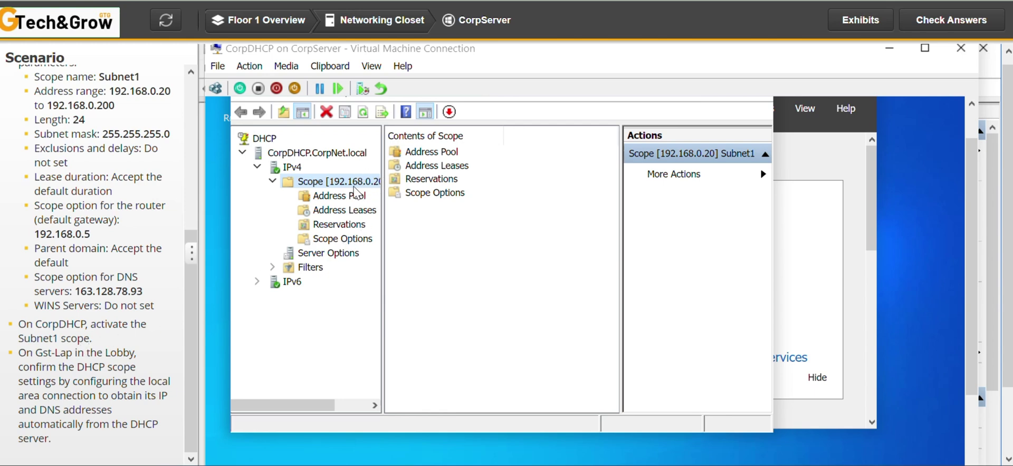
click(363, 241)
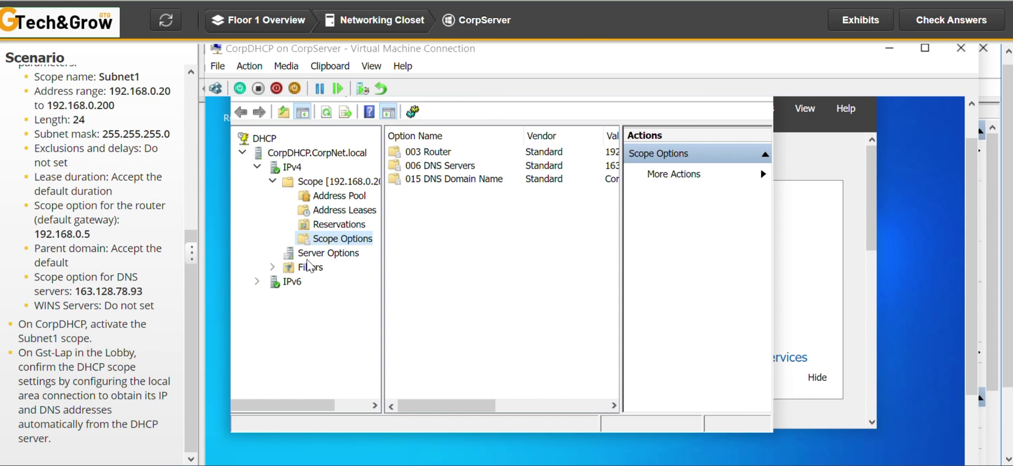
click(350, 184)
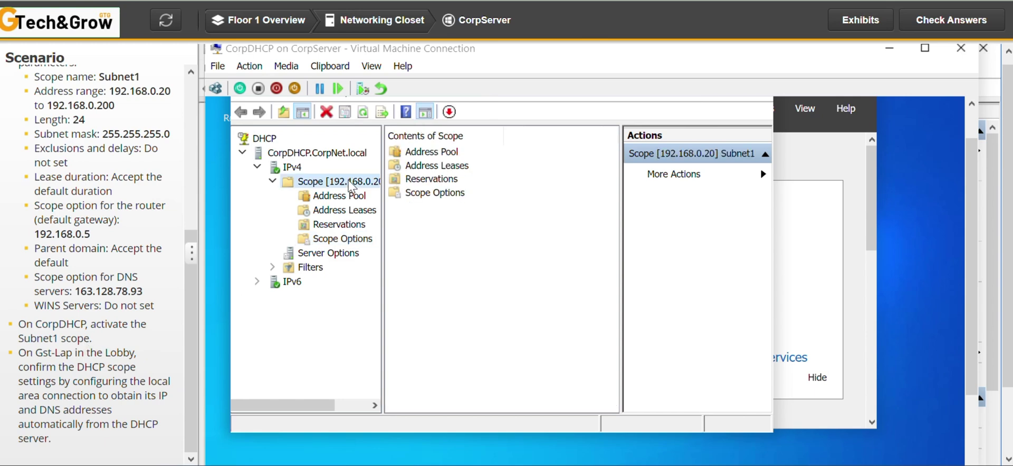
right_click(349, 185)
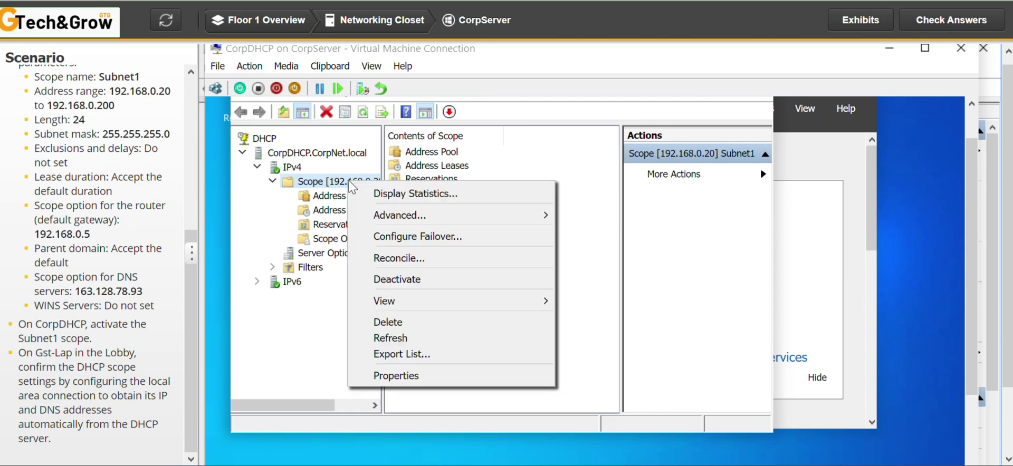
click(333, 331)
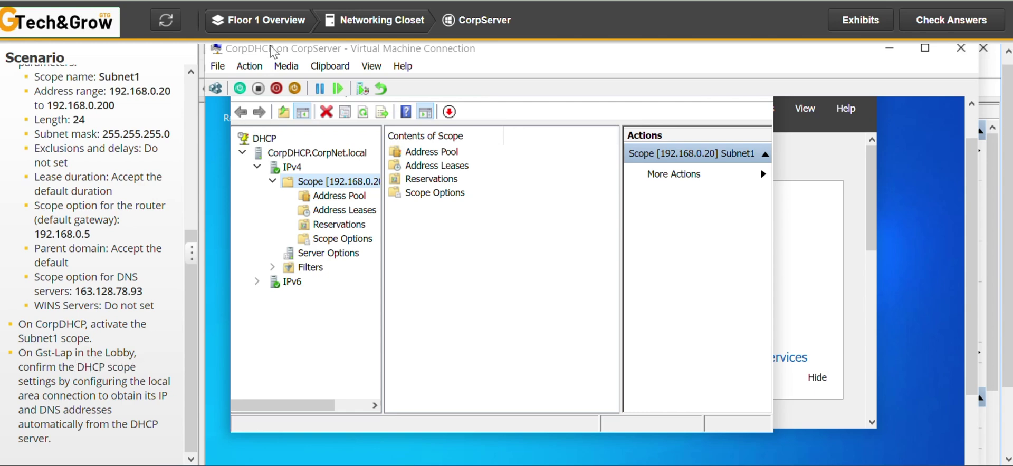
Return to the Floor 1 Overview map and open the Gst-Lap laptop in the Lobby.
click(267, 24)
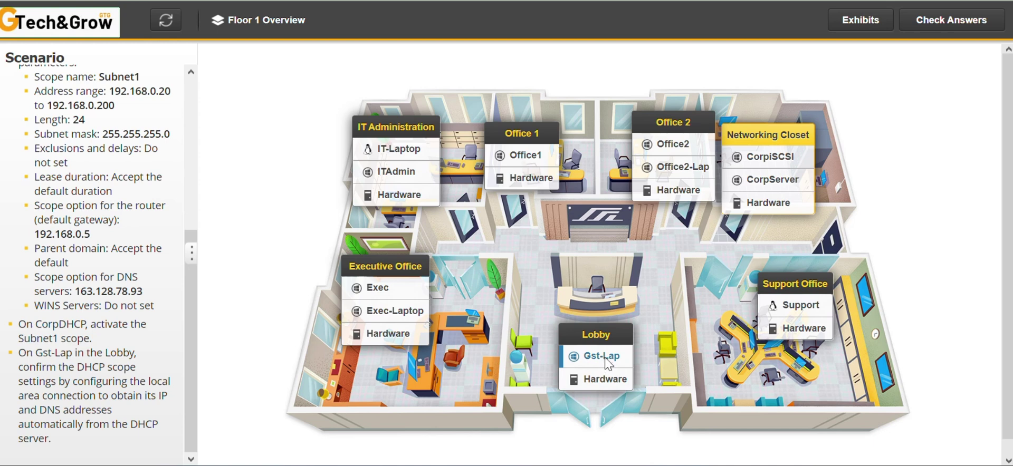
click(602, 358)
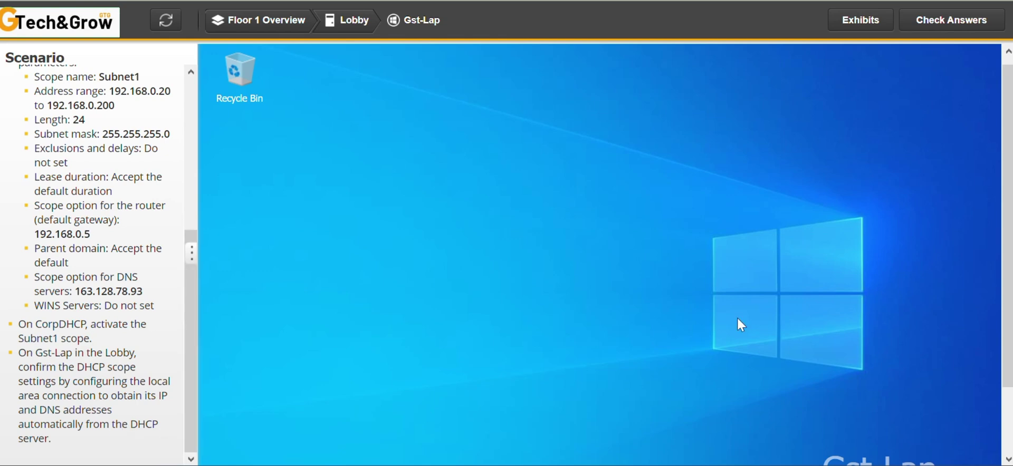
On Gst-Lap, go from Settings > Network & Internet > Ethernet to the Network Connections adapter list.
scroll(1004, 267, down, 2)
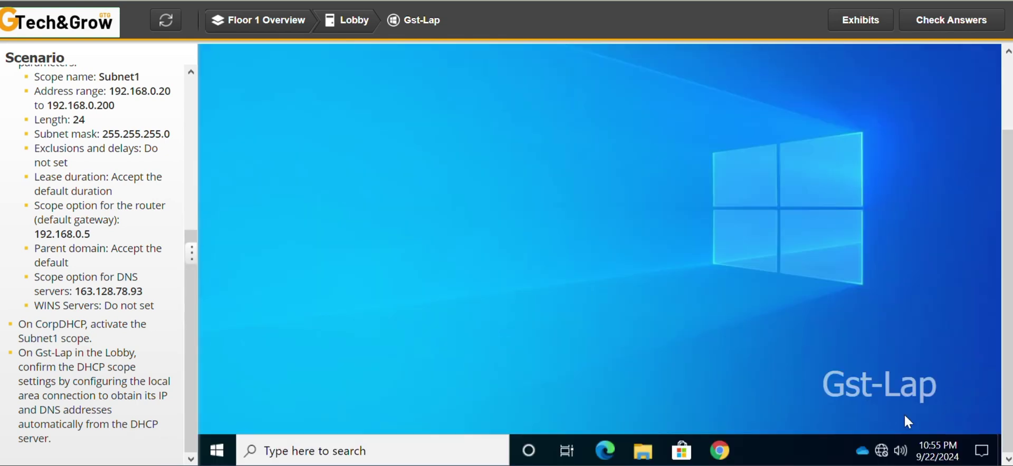
right_click(216, 451)
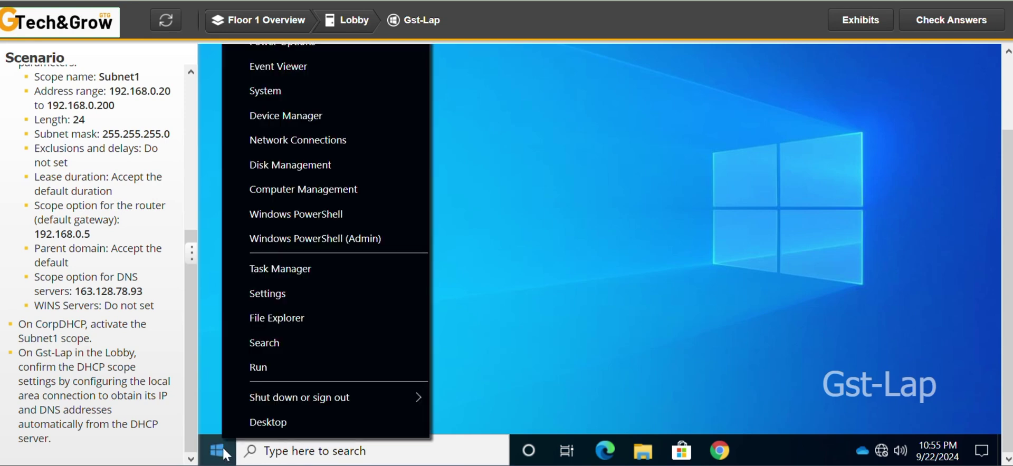
click(306, 294)
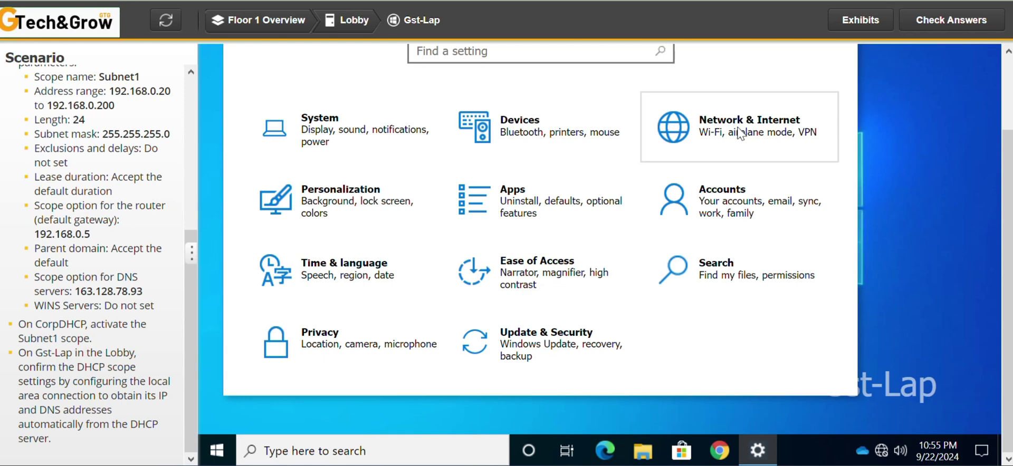
click(741, 133)
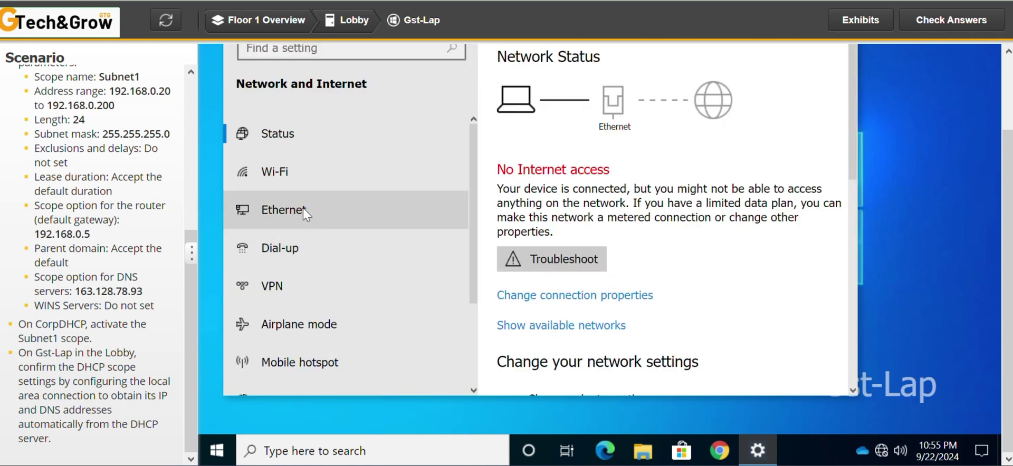
click(290, 213)
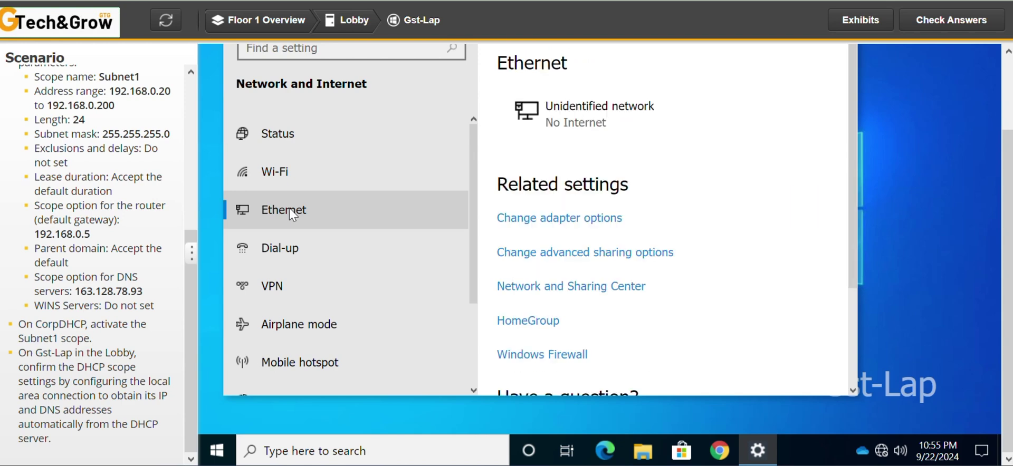
click(567, 218)
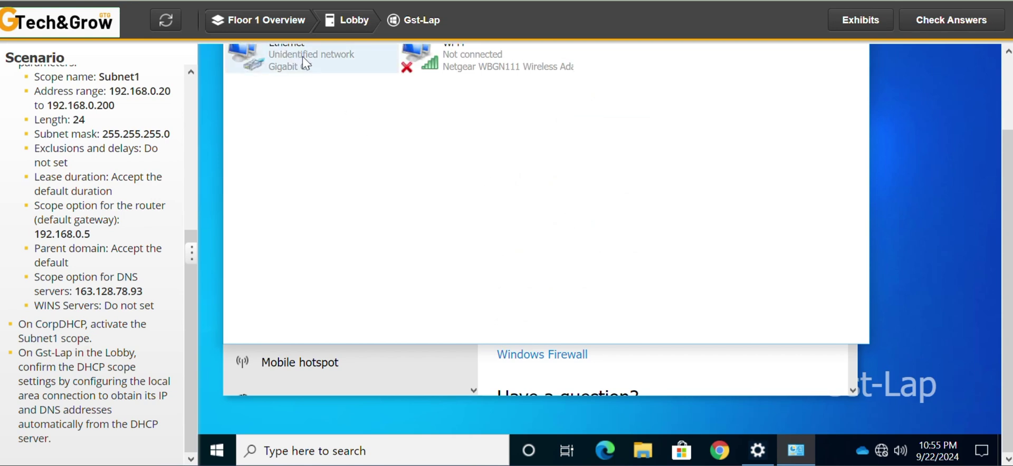
Open the TCP/IPv4 properties of Gst-Lap's Ethernet adapter.
scroll(399, 132, up, 2)
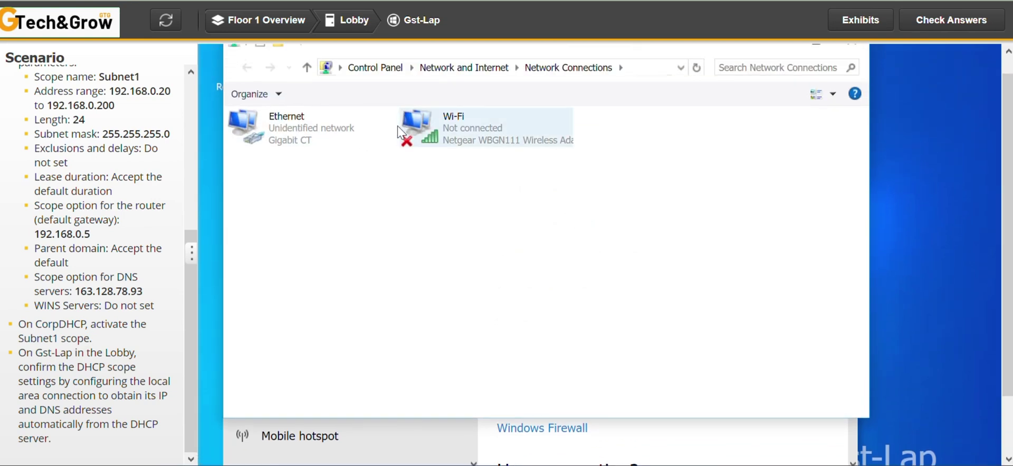
right_click(323, 130)
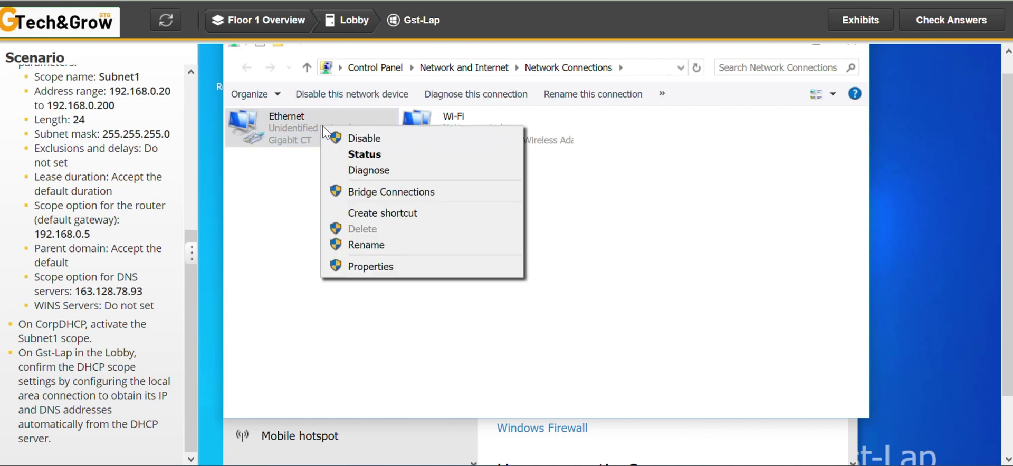
click(400, 275)
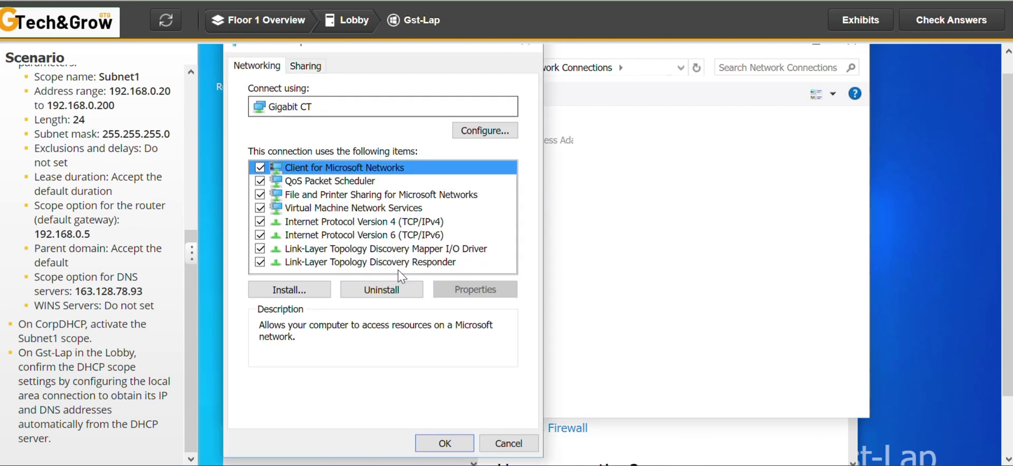
click(361, 222)
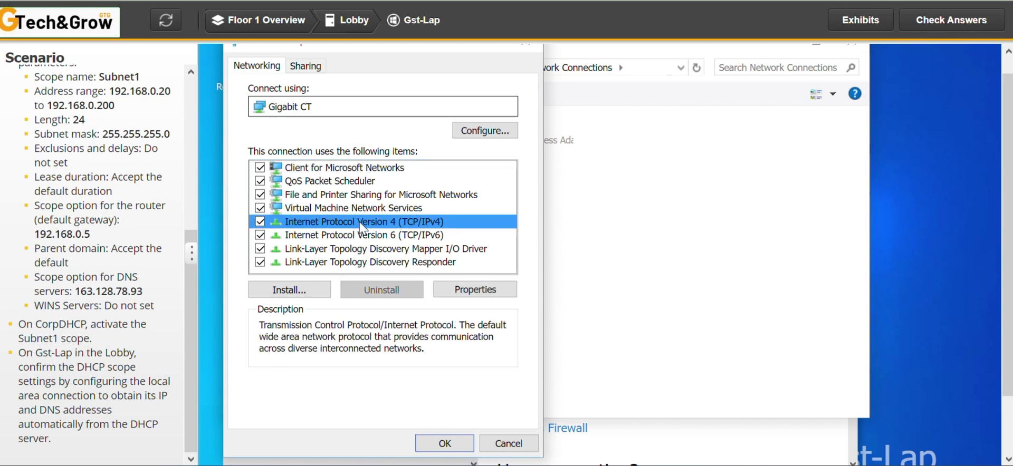
click(488, 297)
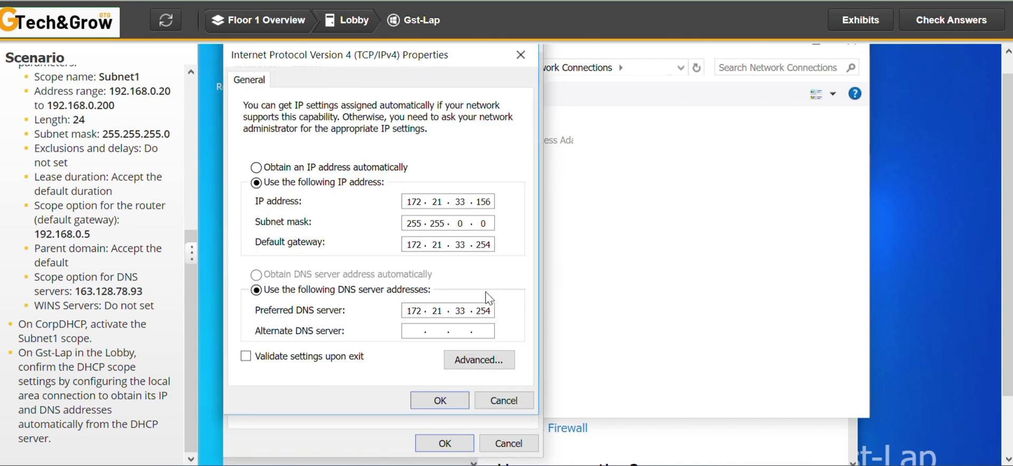
Set IPv4 to obtain both the IP address and DNS servers automatically, then apply and close.
click(256, 168)
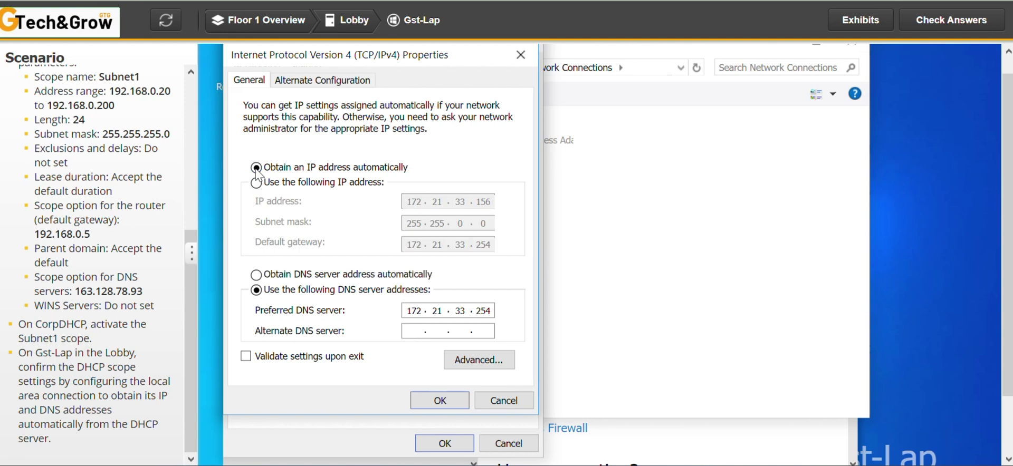
click(257, 275)
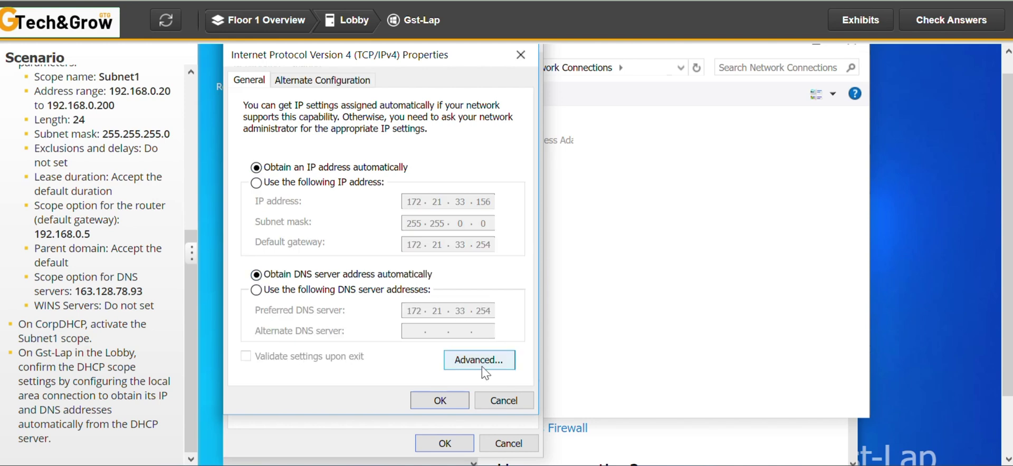
click(439, 400)
click(452, 444)
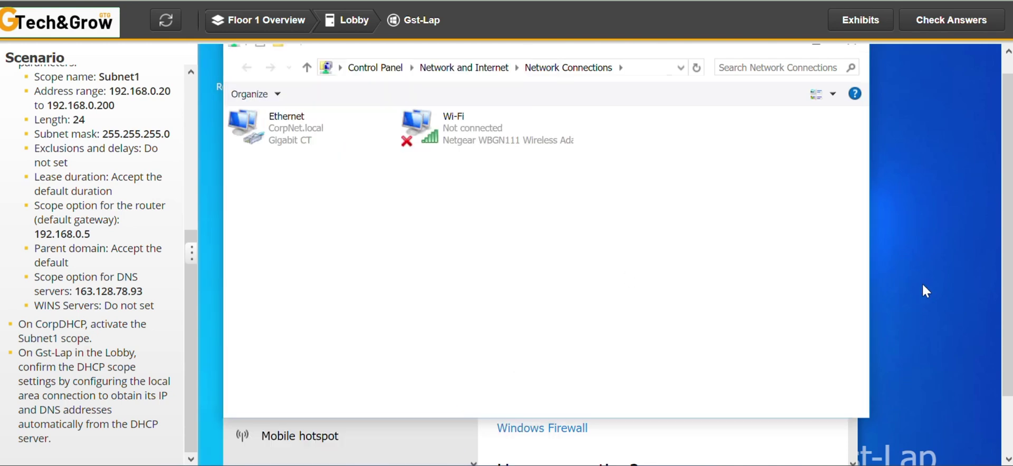
Run Check Answers to score the lab, reaching 3/3 (100%).
scroll(580, 253, down, 2)
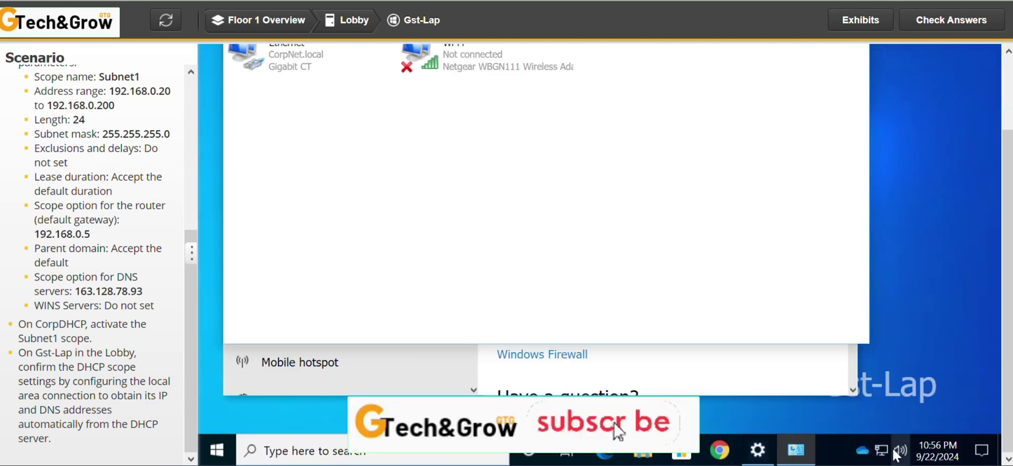
click(962, 22)
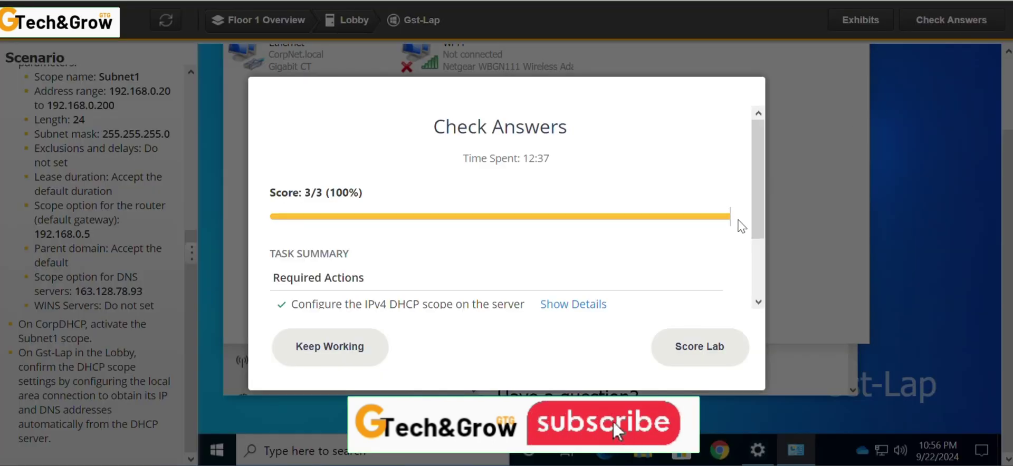